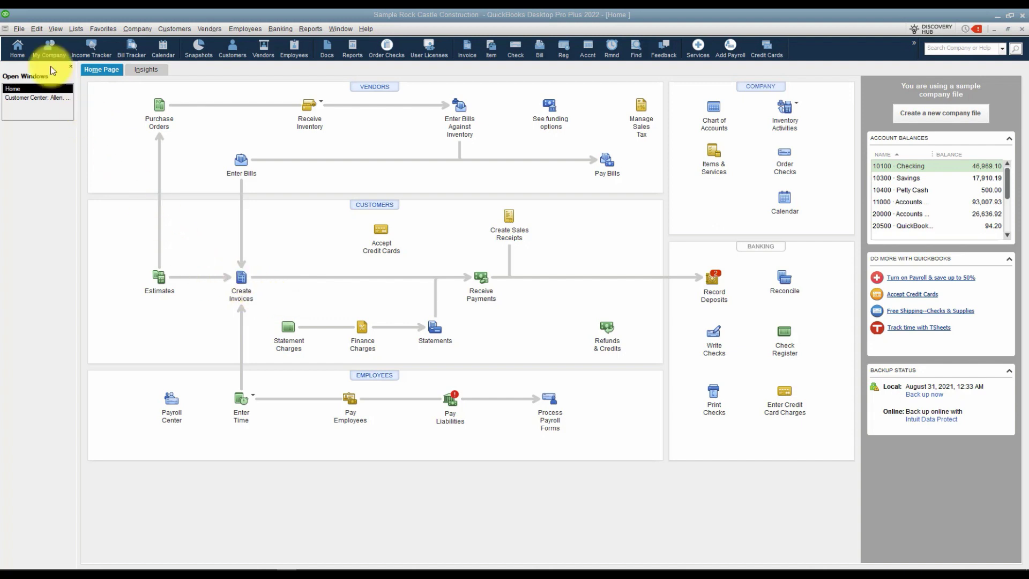
- Review the company preferences for jobs and estimates, including the estimate and progress invoicing settings
left_click(40, 30)
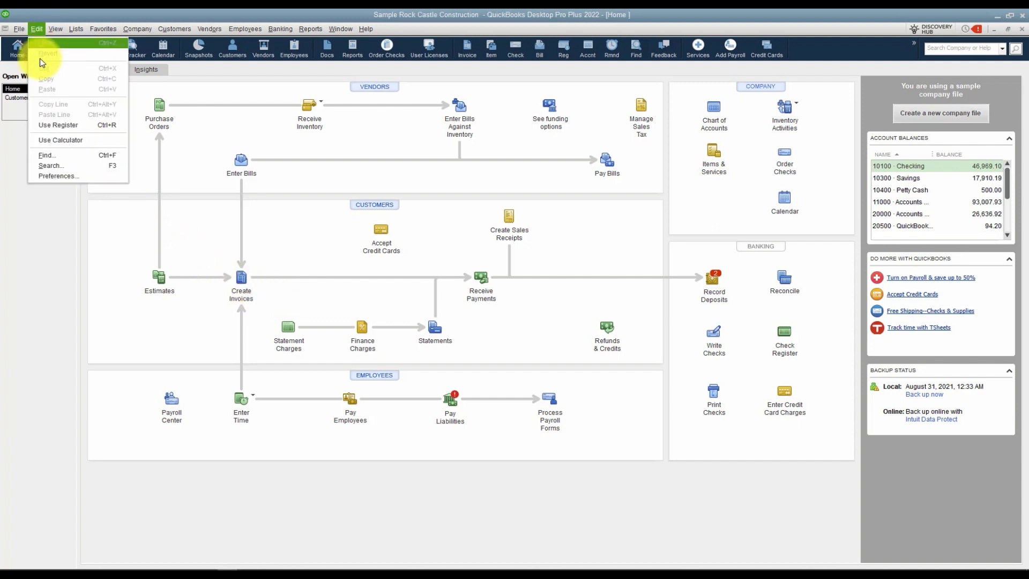
left_click(54, 181)
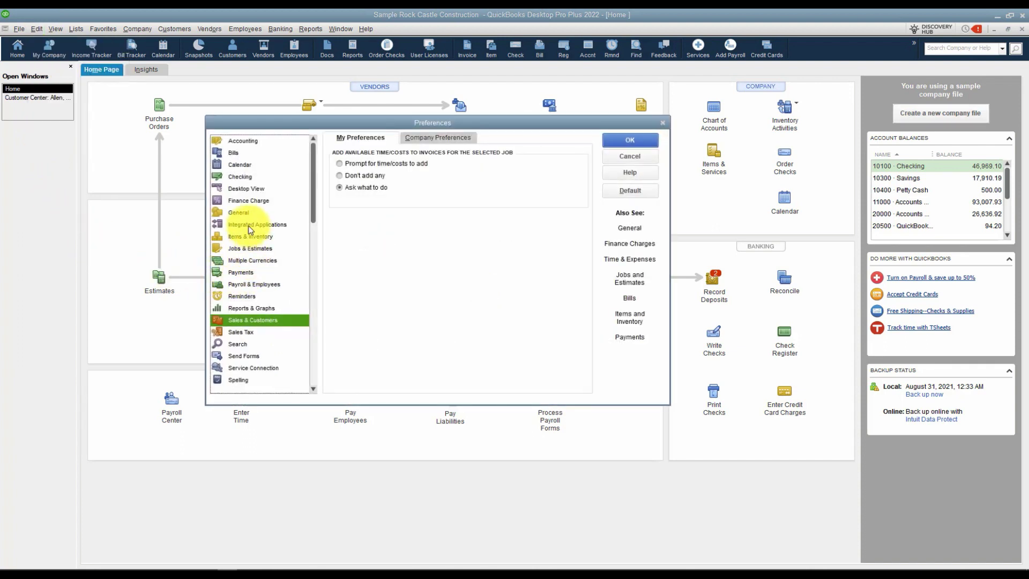
left_click(250, 249)
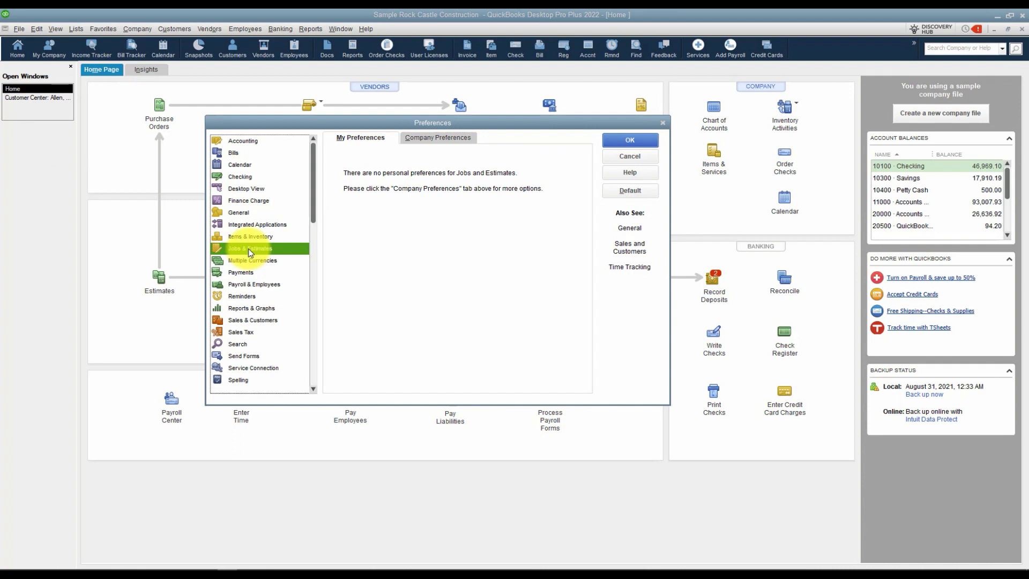
left_click(439, 137)
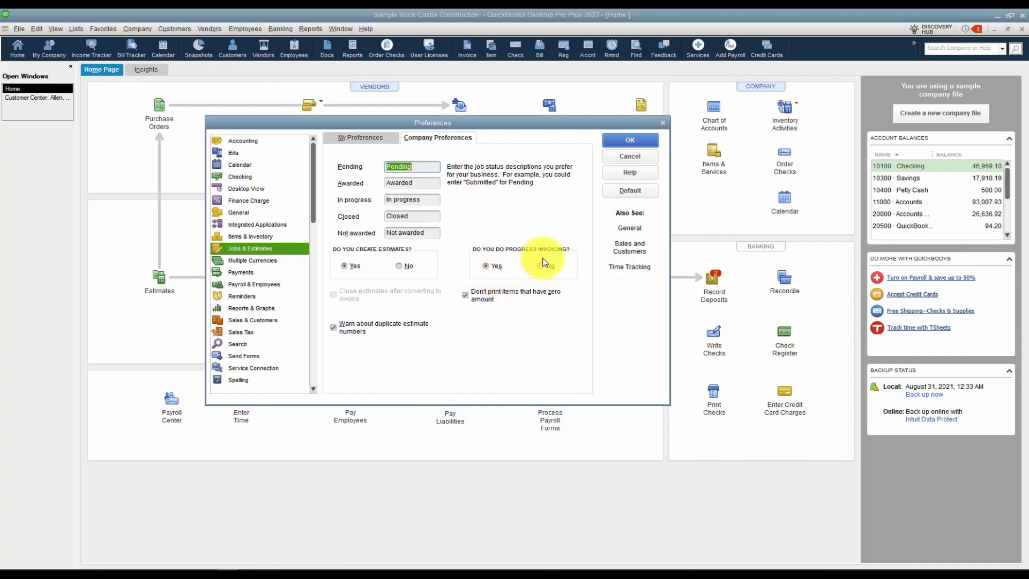
left_click(635, 141)
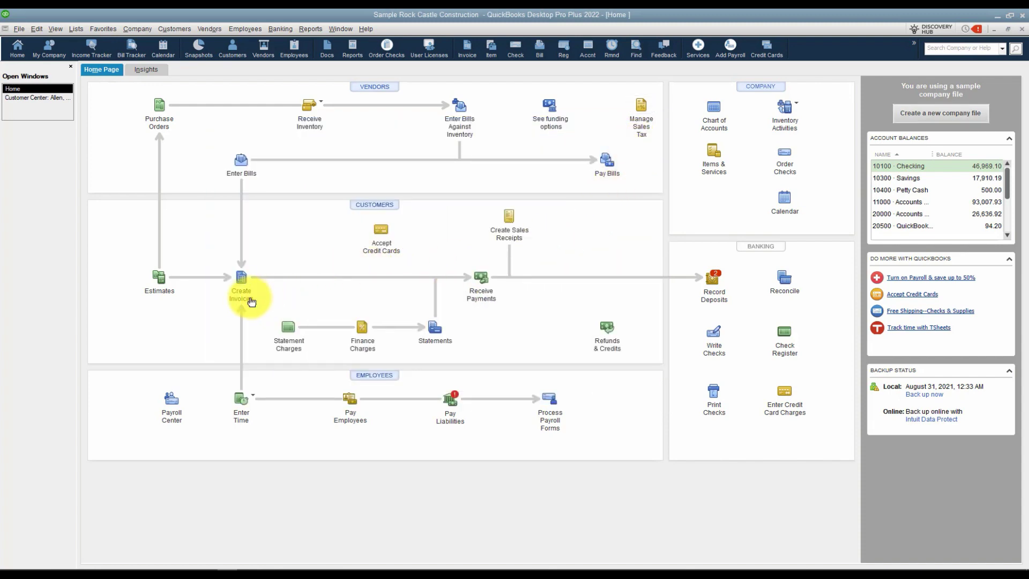
- Start a new invoice for the first listed customer's Sunroom job, based on its available estimate dated 12/15/2023
left_click(244, 281)
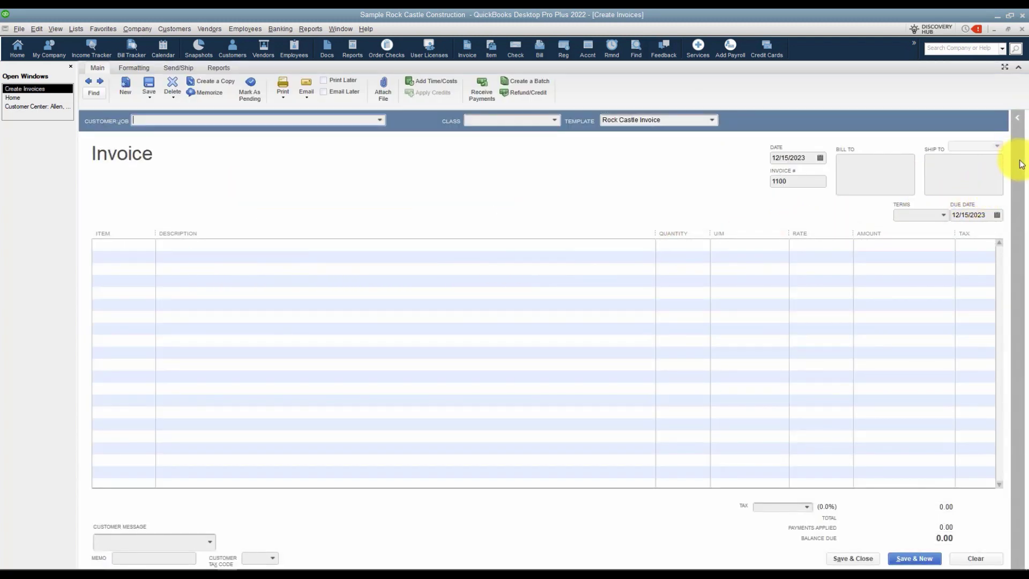
left_click(1017, 118)
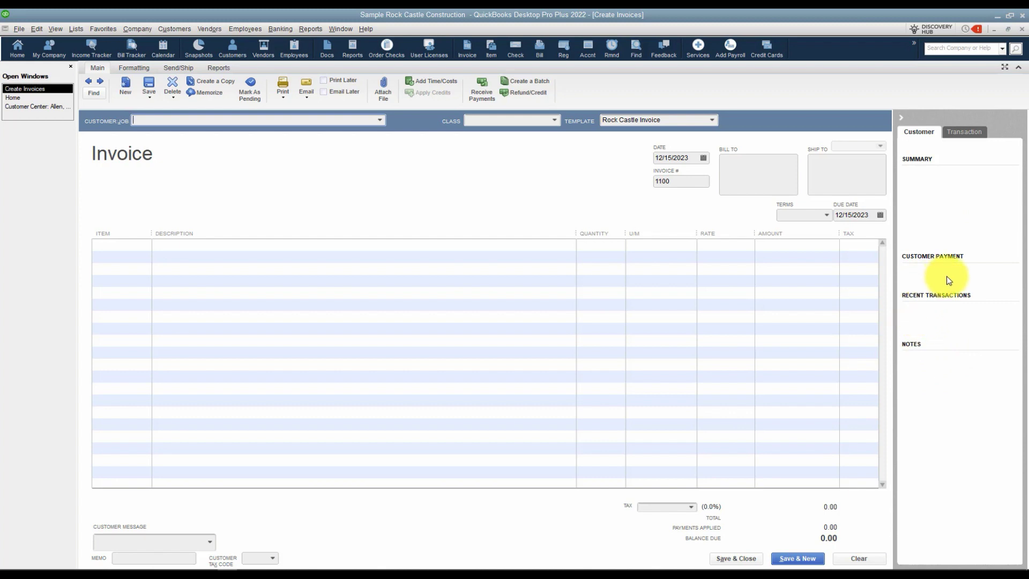
left_click(901, 117)
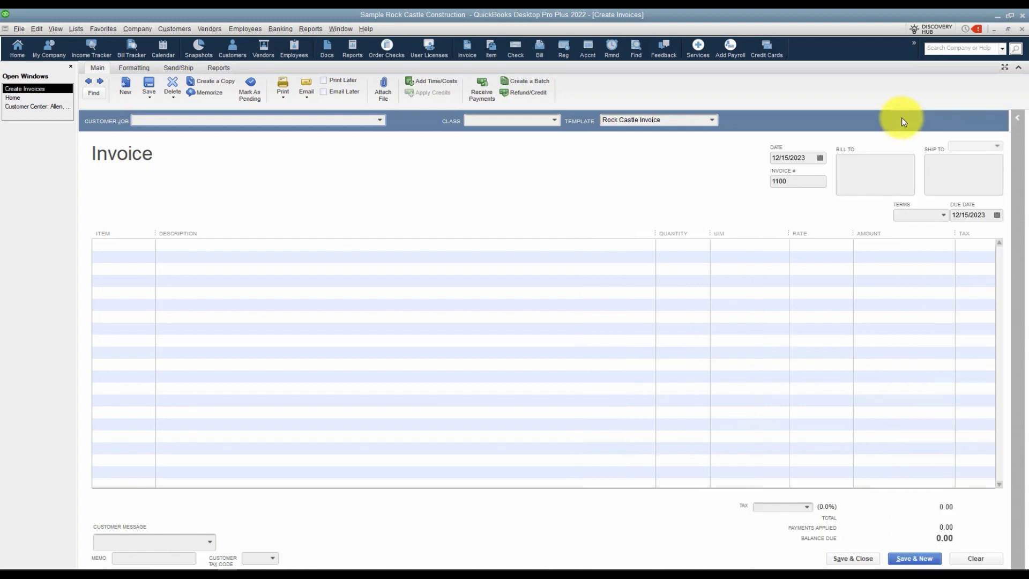
left_click(379, 120)
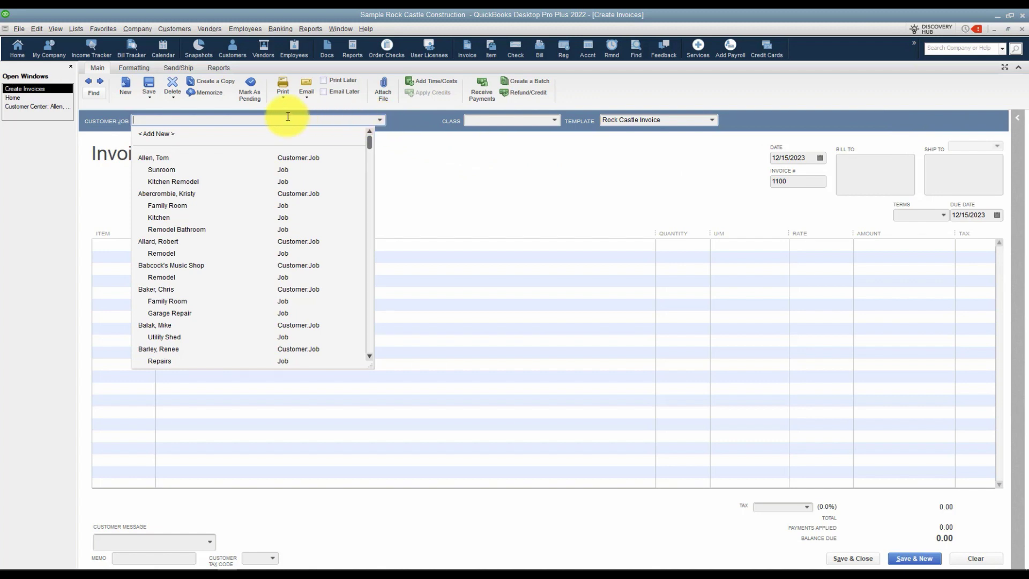
left_click(164, 172)
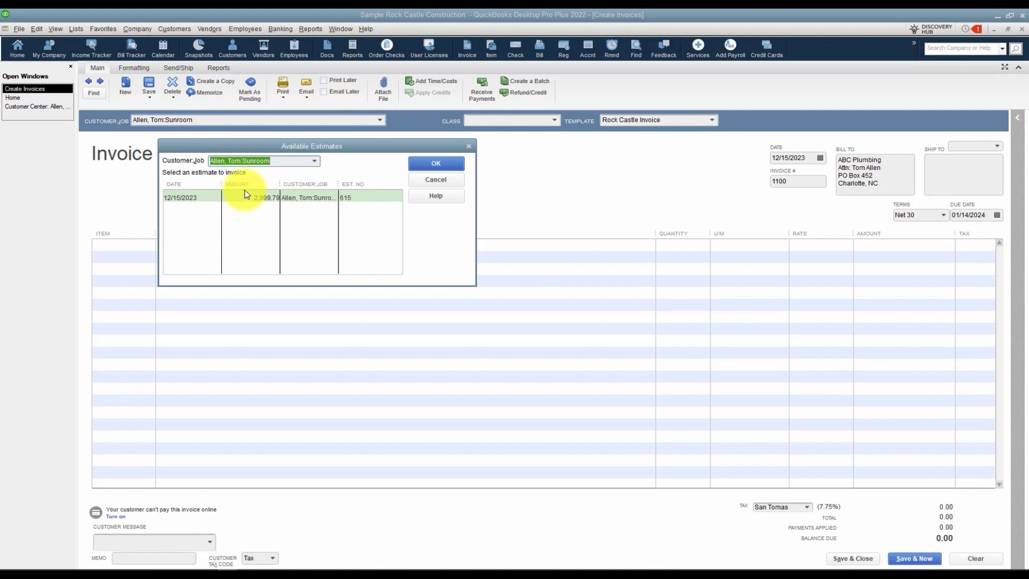
left_click(189, 198)
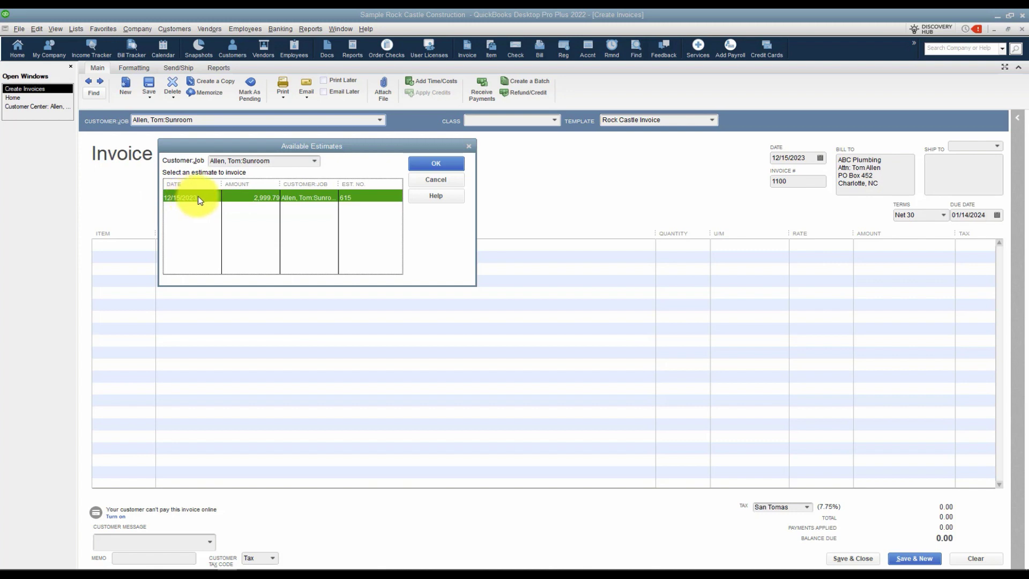
left_click(437, 161)
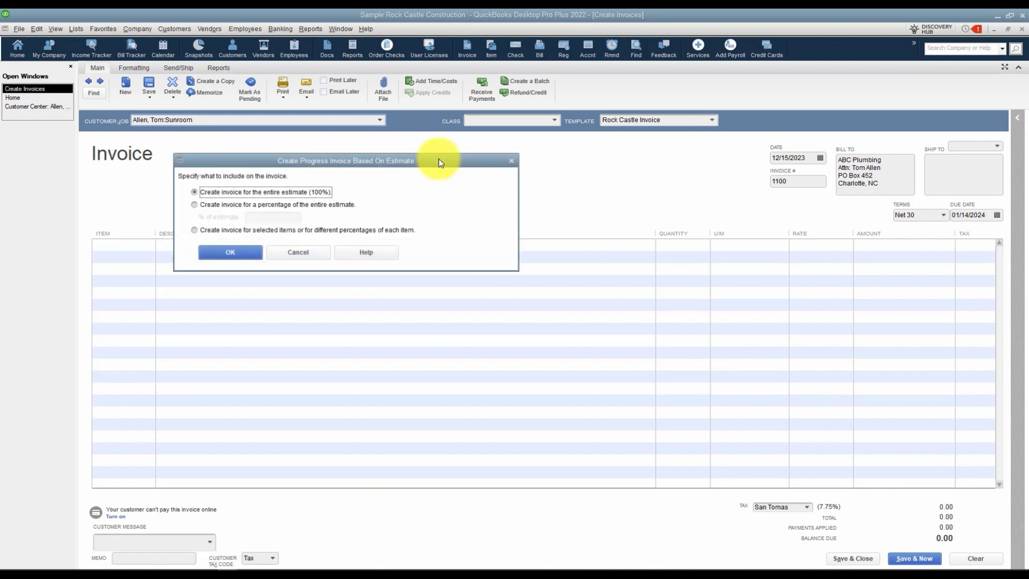
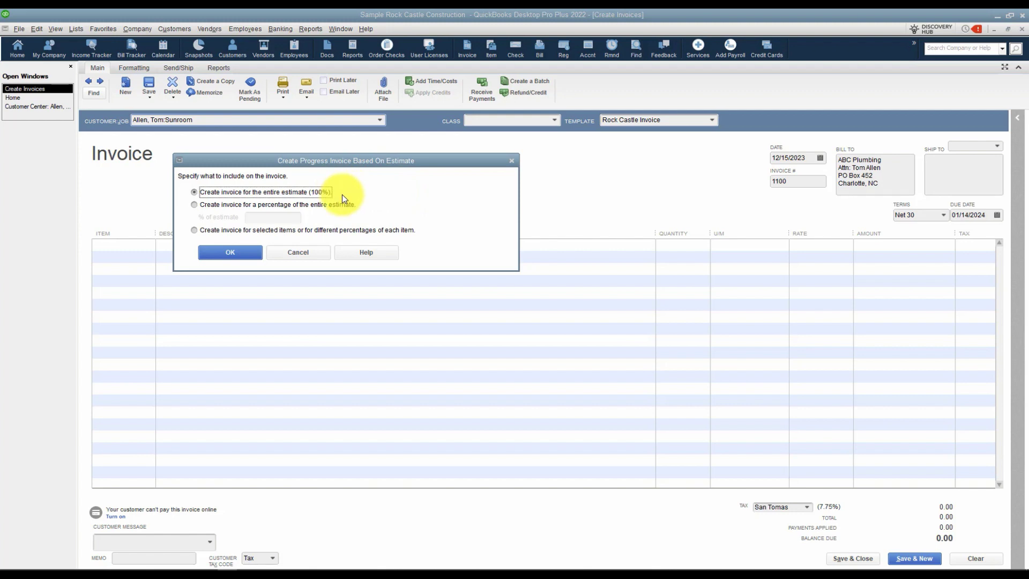
left_click(194, 204)
left_click(270, 217)
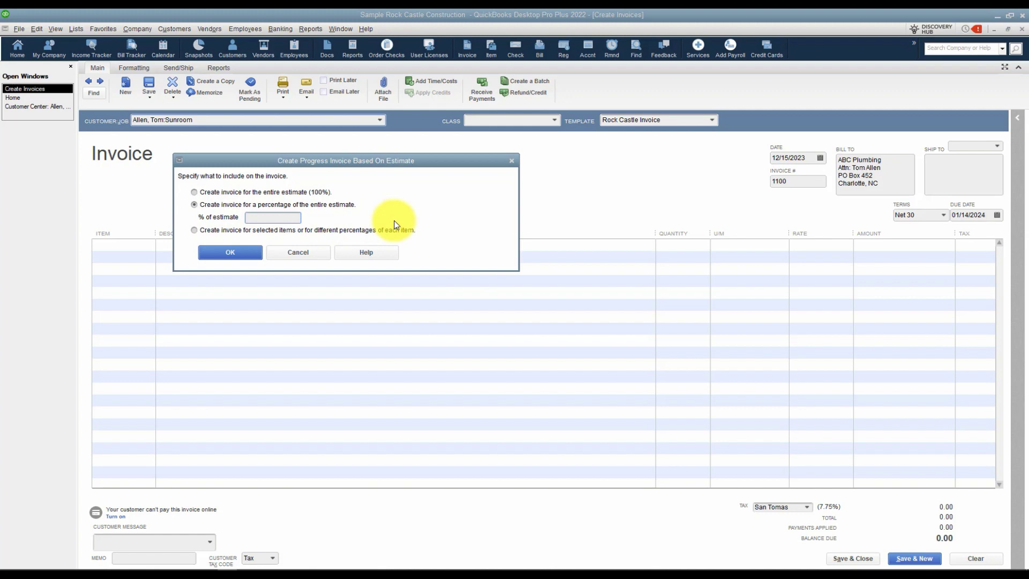
type("30")
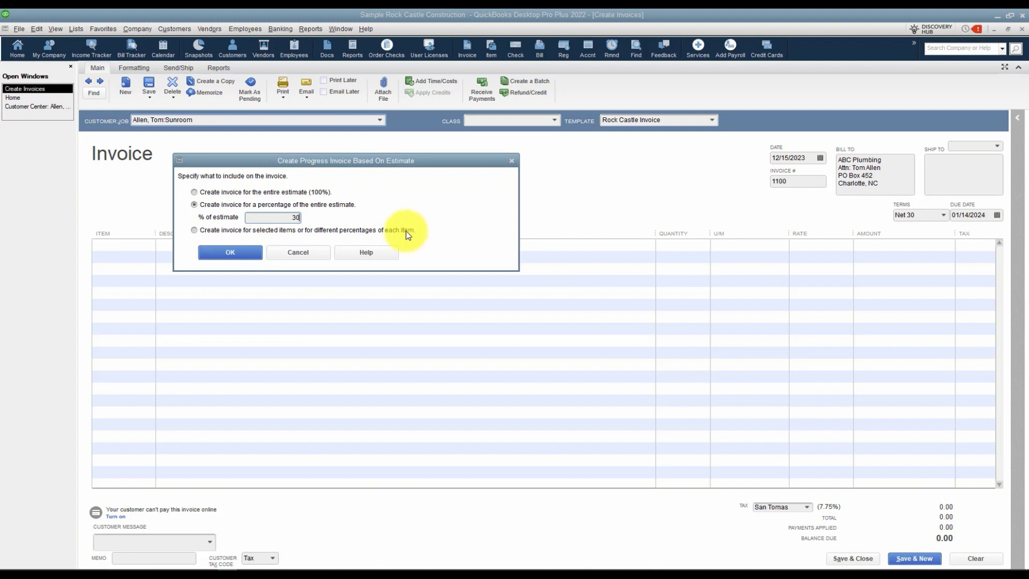
- Create the progress invoice for selected items, billing a quantity of 3 for Framing and 1 for the wood door
left_click(195, 230)
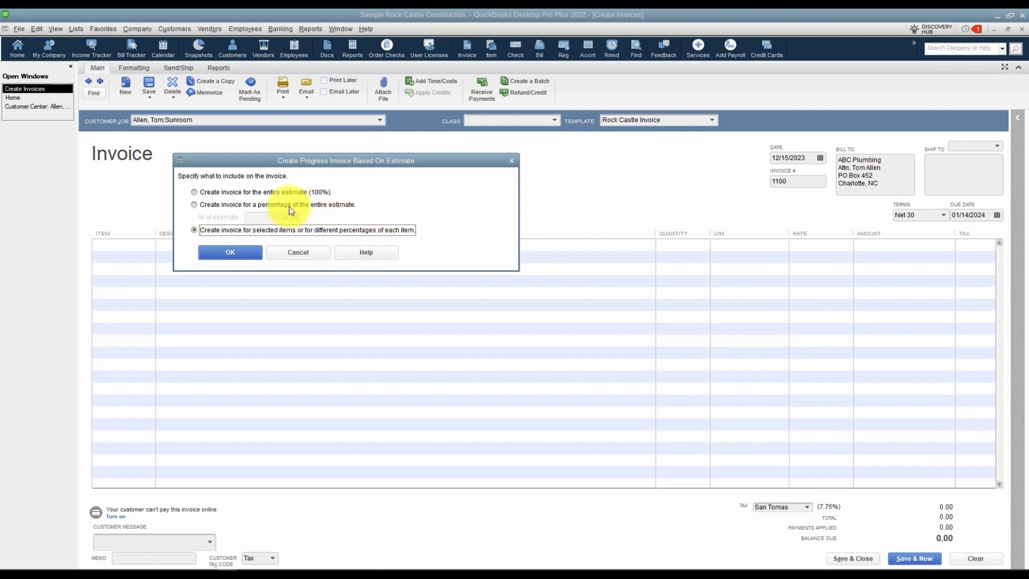
left_click(242, 254)
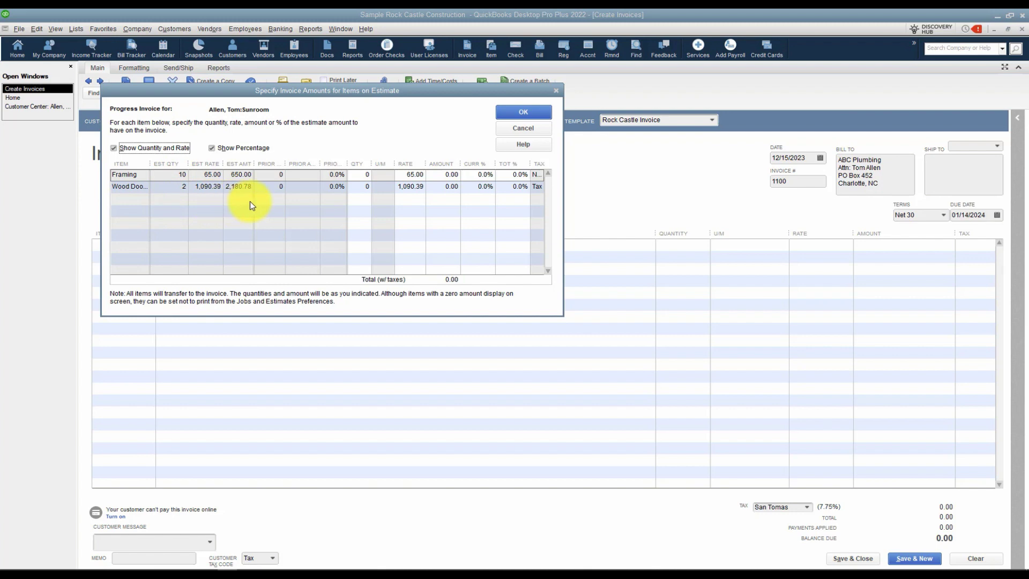
left_click(367, 175)
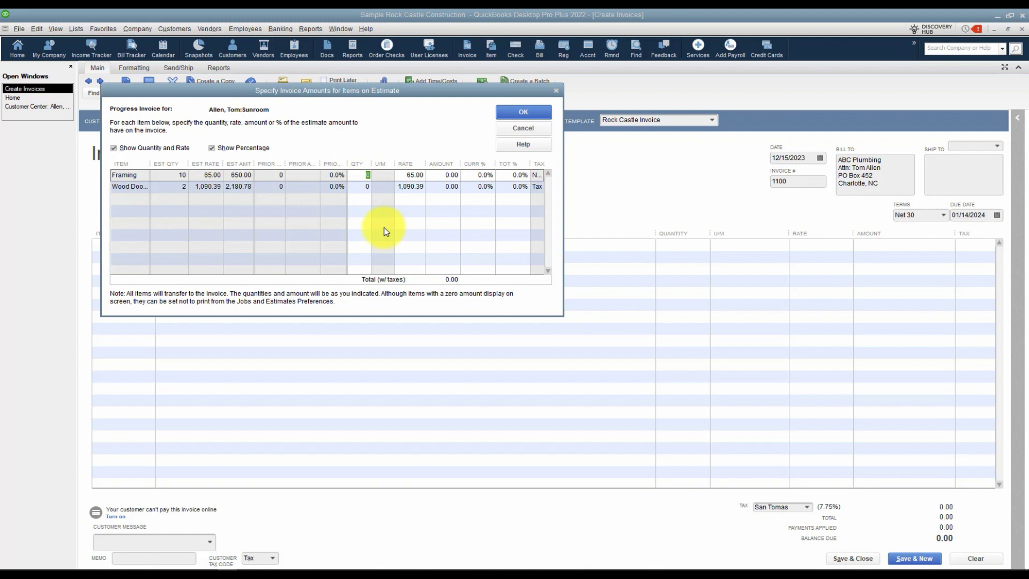
type("3")
left_click(362, 186)
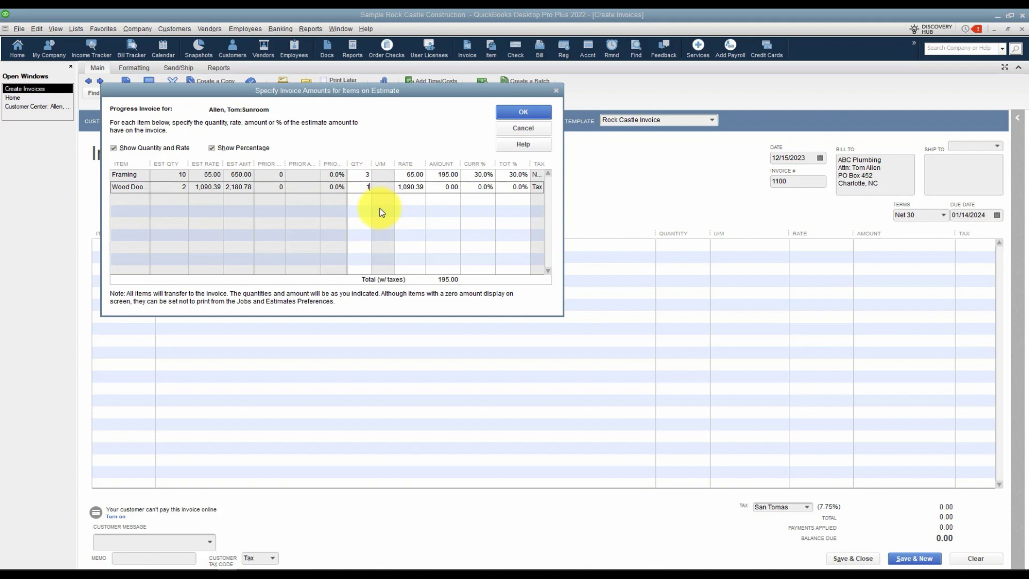
type("1")
key("Tab")
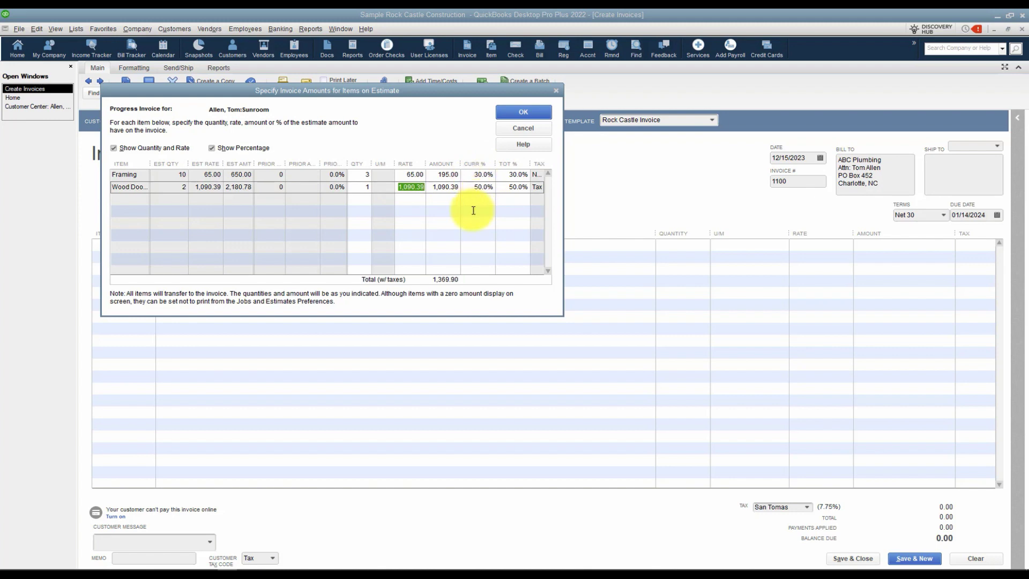
left_click(523, 112)
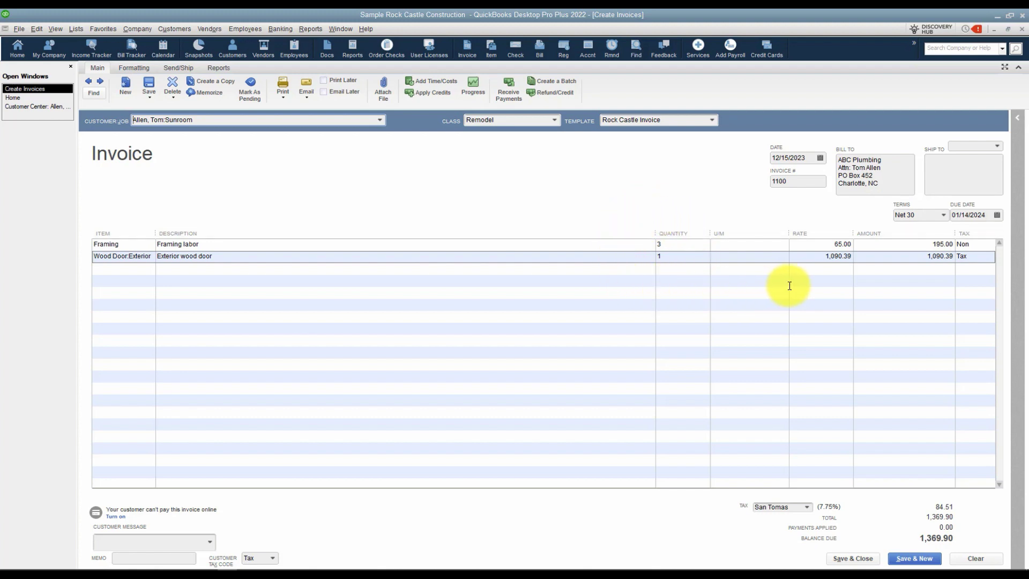
- Add a Freight Reimbursement line to the invoice with a quantity of 1 and a rate of 193.26
left_click(147, 269)
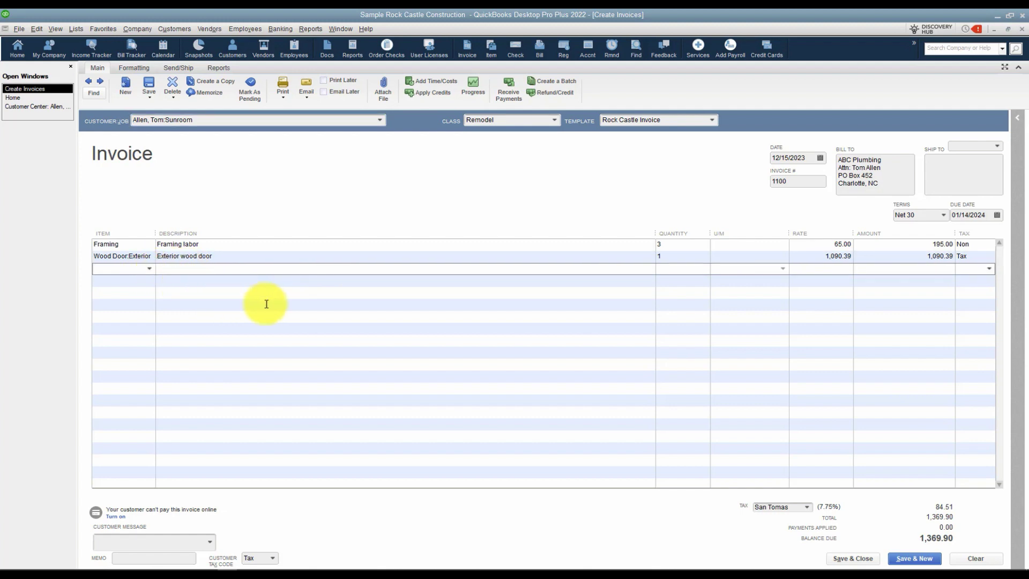
type("Re")
key("Tab")
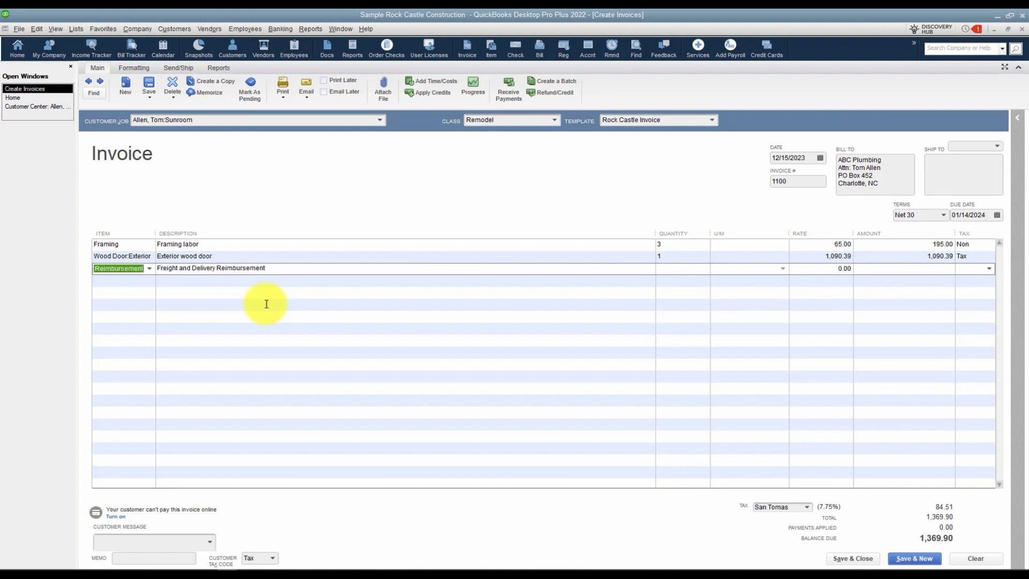
left_click(148, 268)
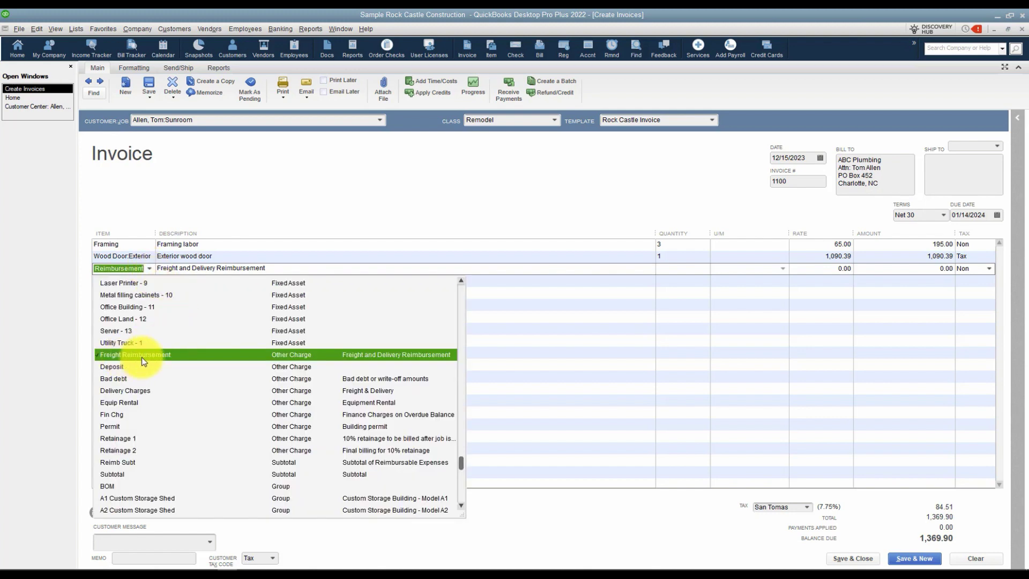
left_click(666, 269)
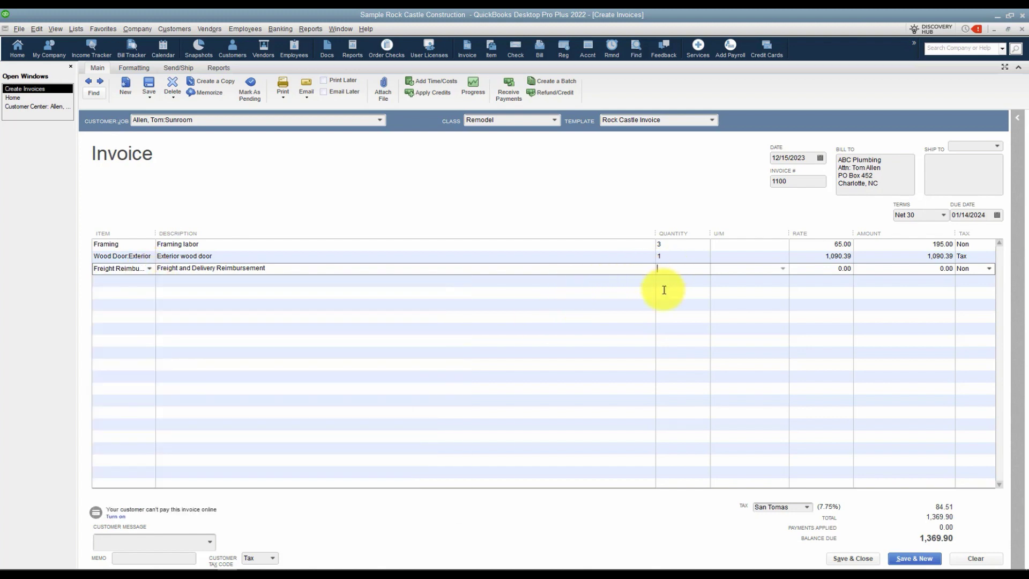
type("1")
key("Tab")
type("193.26")
key("Tab")
key("Tab")
key("Tab")
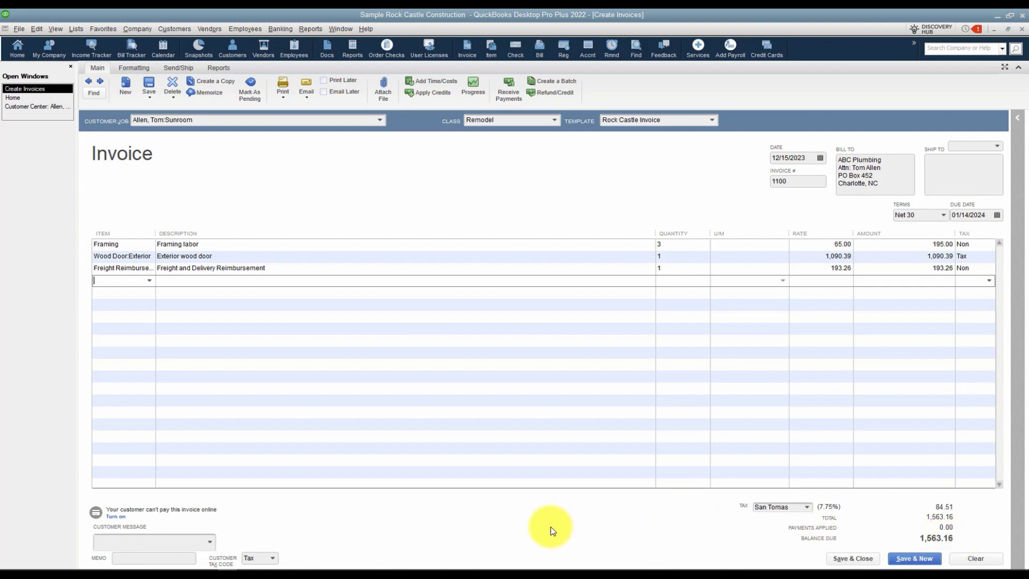
- Choose the customer message "Please Sign and date this proposal...Project will begin within 2 weeks of acceptance." and select the Remodel class
left_click(212, 543)
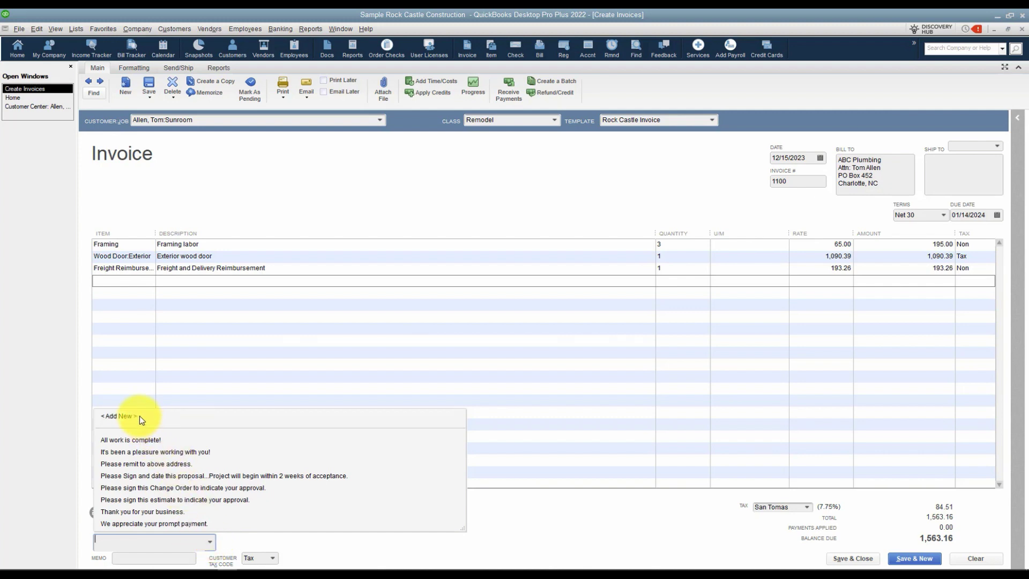
left_click(252, 476)
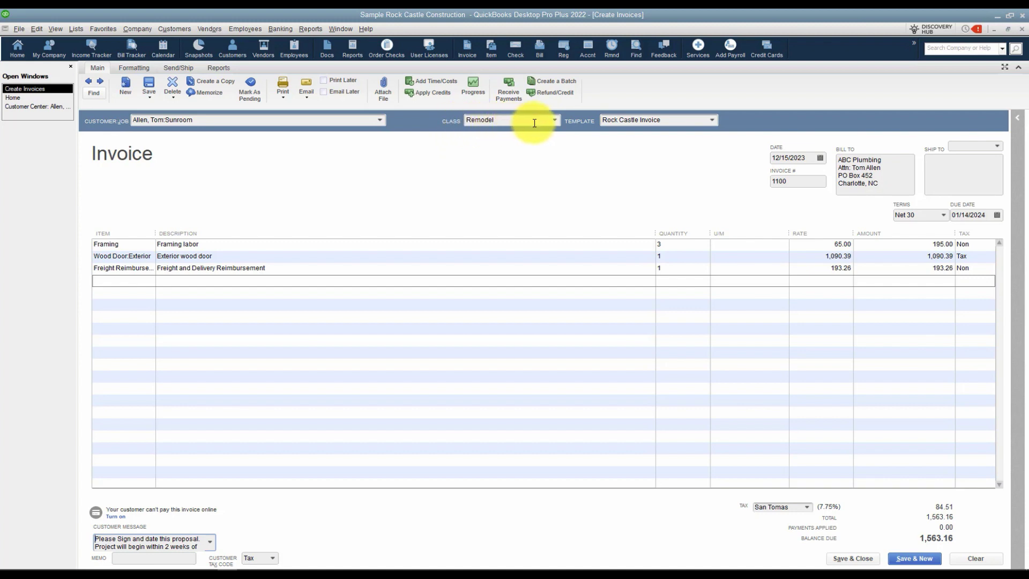
left_click(555, 121)
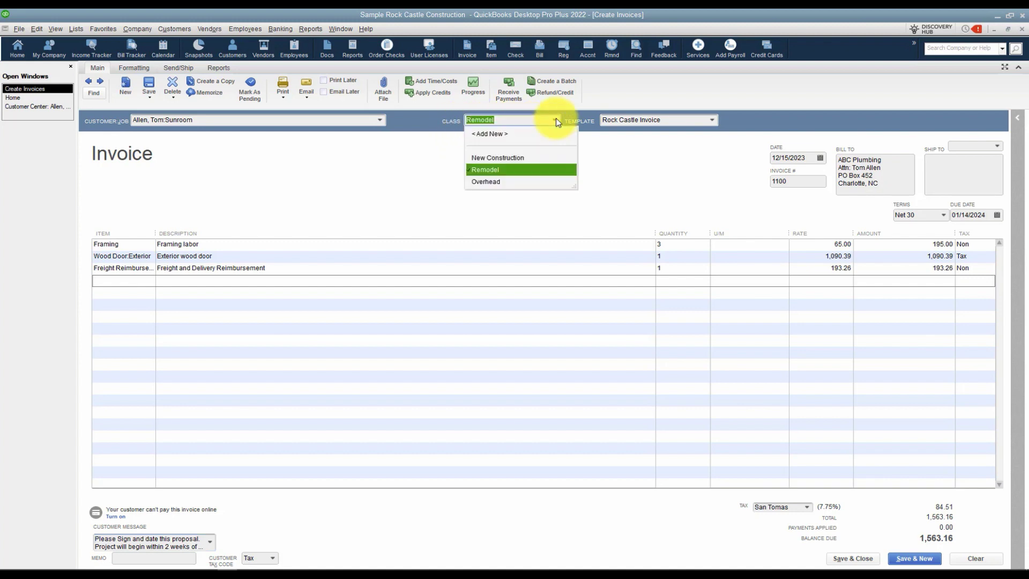
left_click(507, 171)
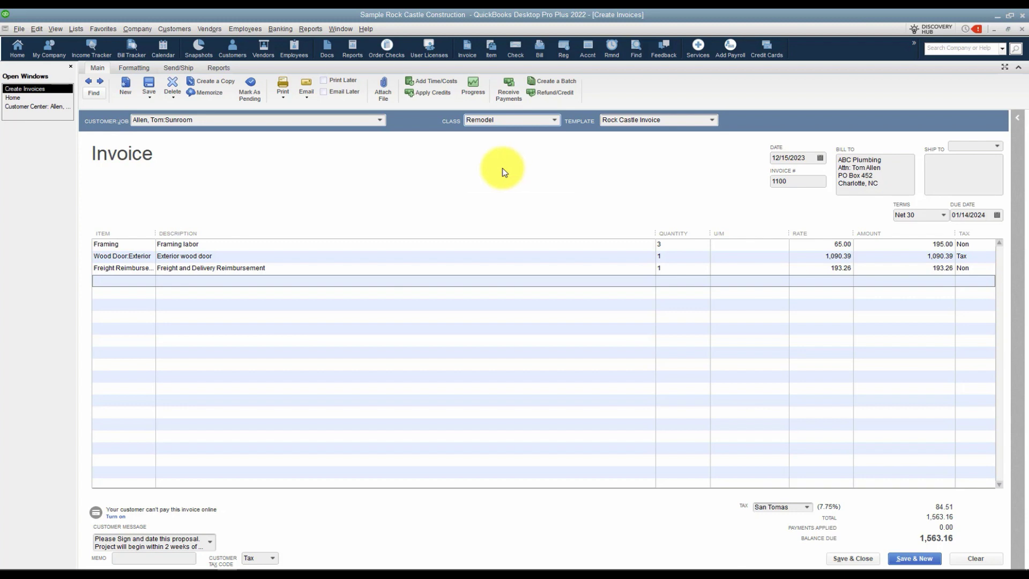
- Keep the Rock Castle Invoice template and set the invoice date to 12/27/2023
left_click(713, 120)
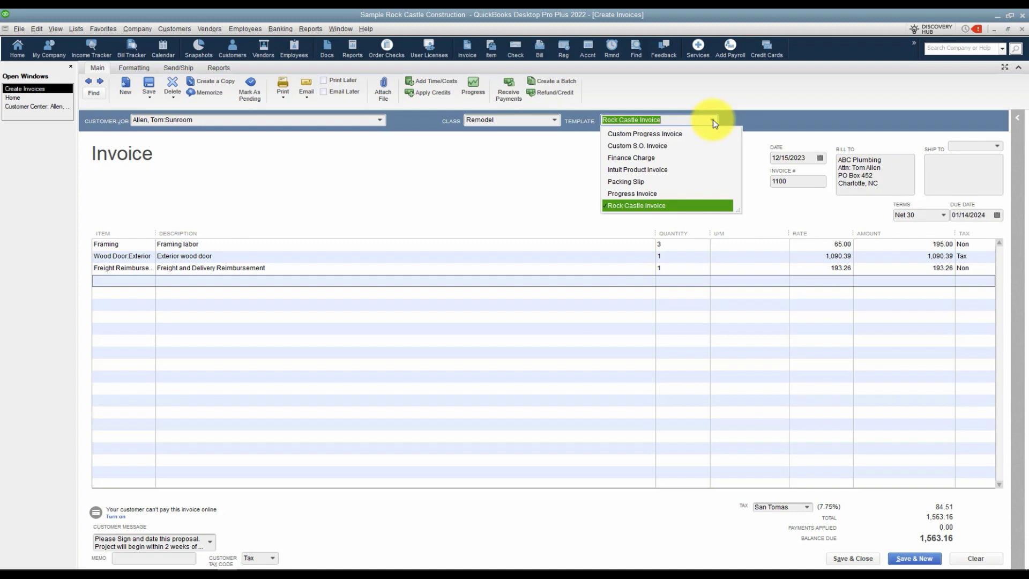
left_click(711, 121)
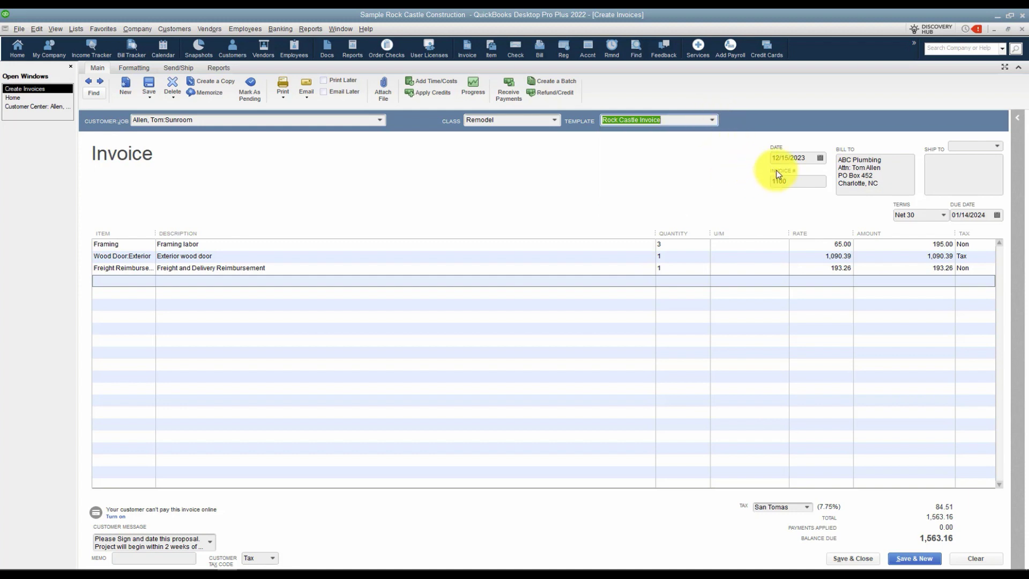
left_click(820, 157)
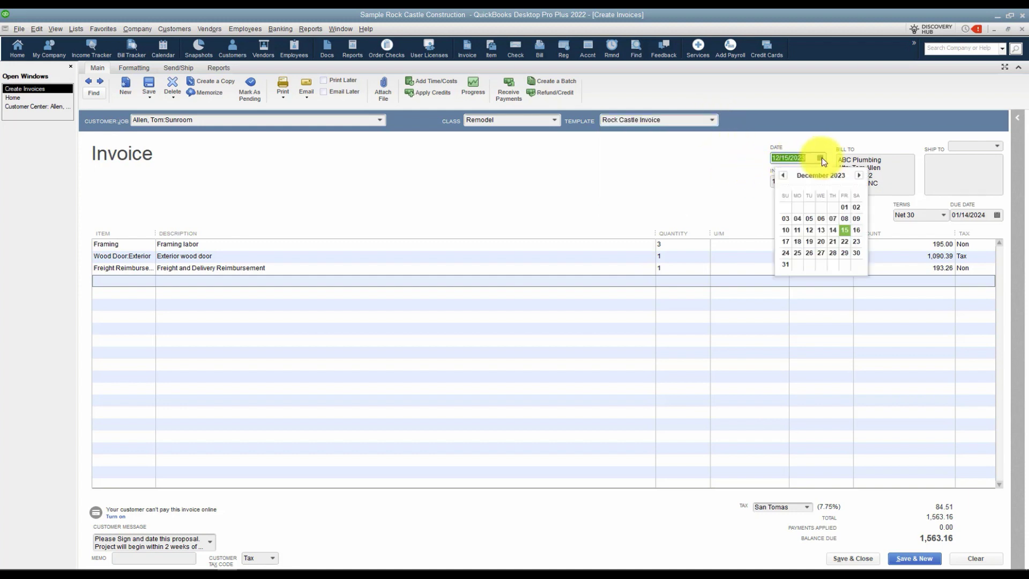
left_click(820, 256)
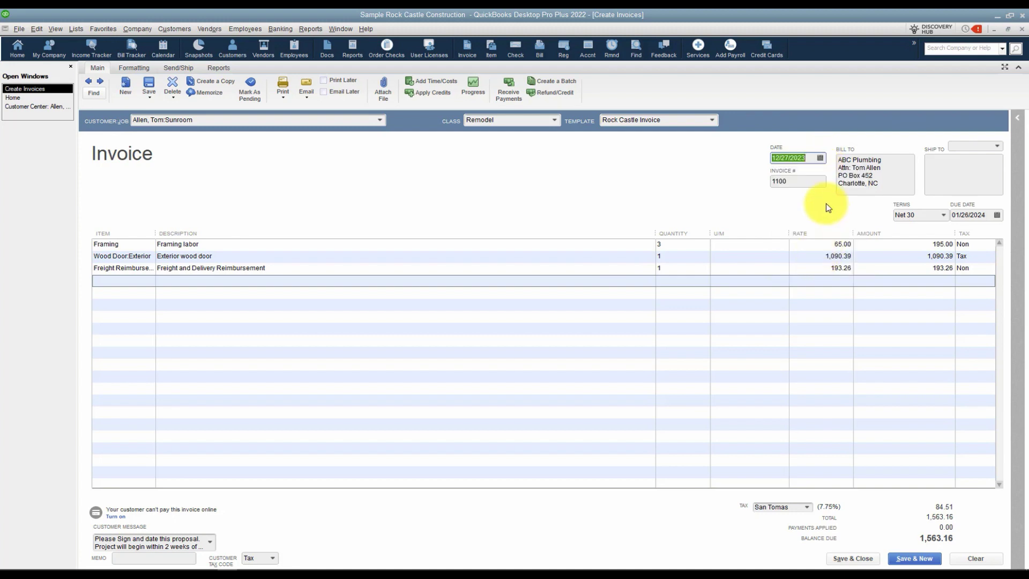
left_click(809, 180)
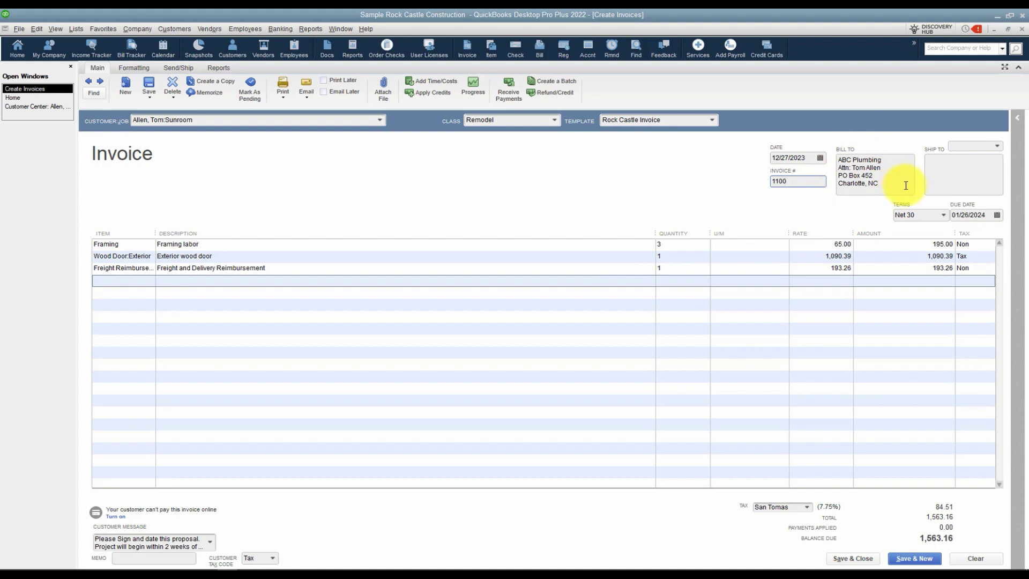
- Set the invoice terms to Net 15, save and close the invoice, and make the terms change permanent for the Sunroom job
left_click(944, 217)
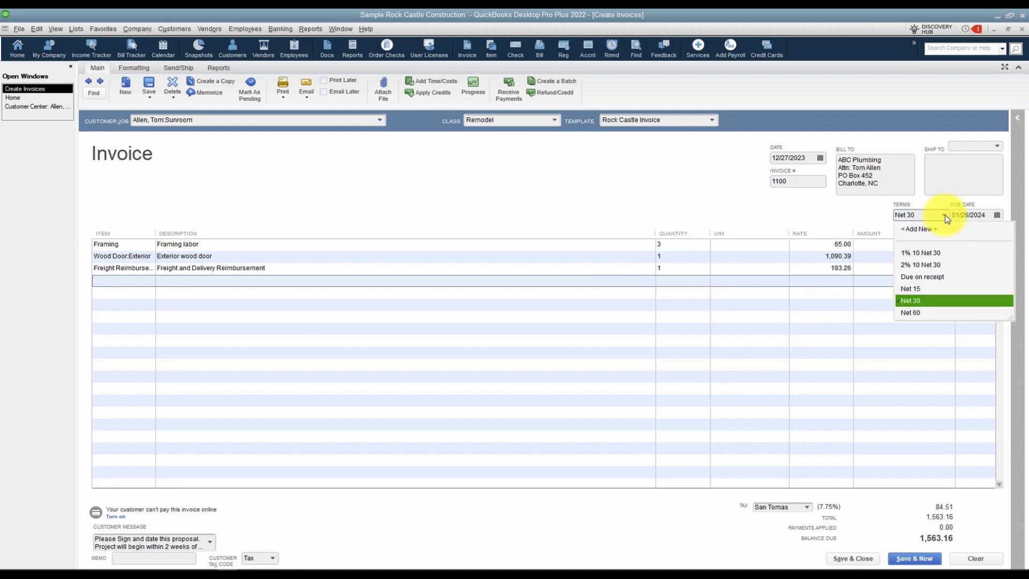
left_click(912, 288)
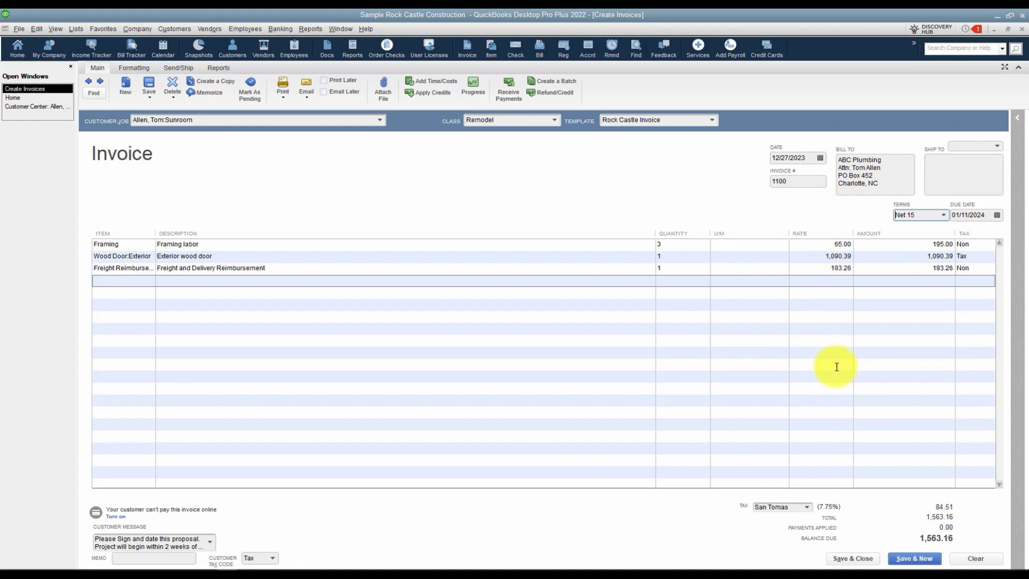
left_click(853, 559)
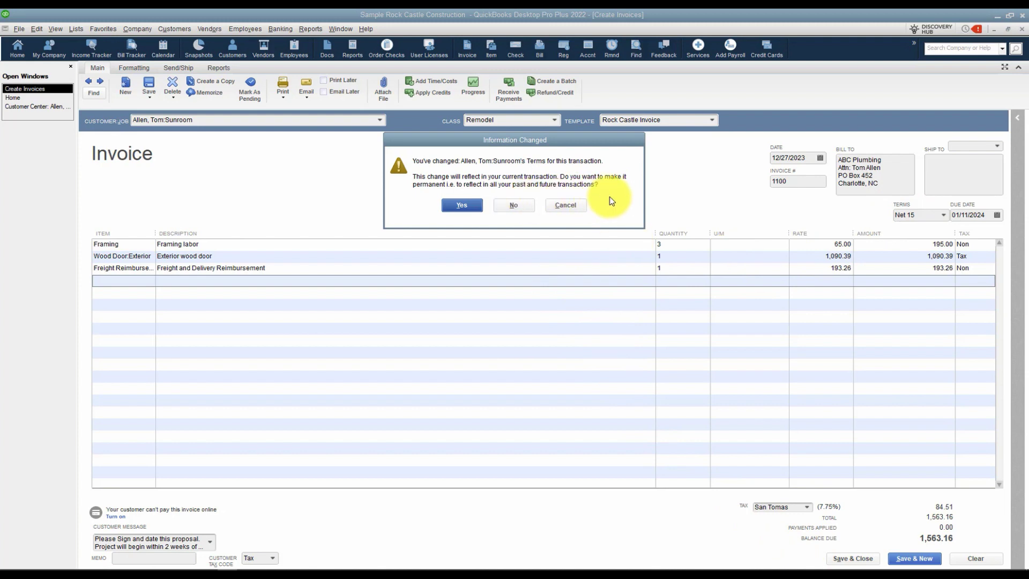
left_click(464, 204)
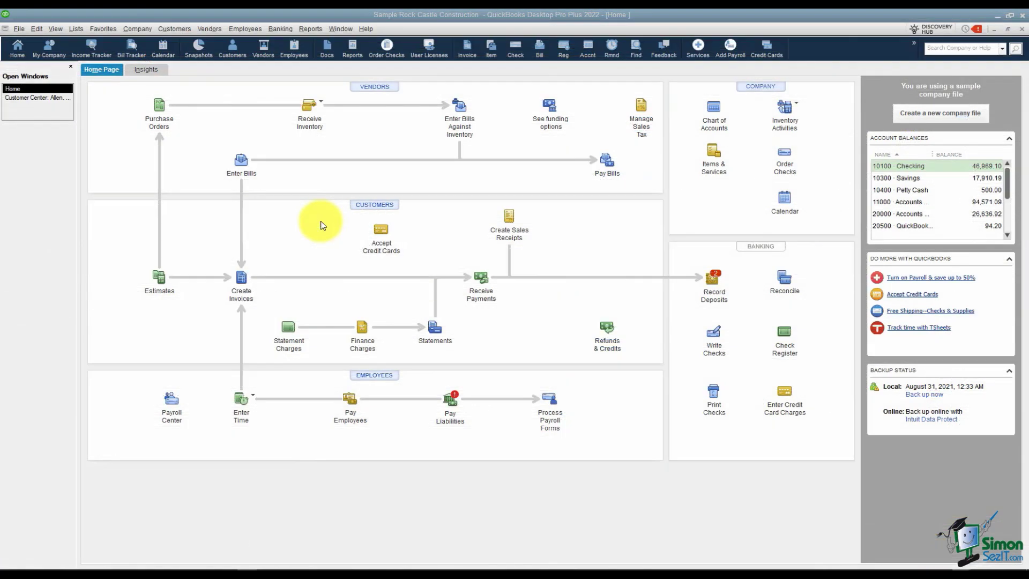
- Review the customer's transactions in the Customer Center and return to the home page
left_click(18, 98)
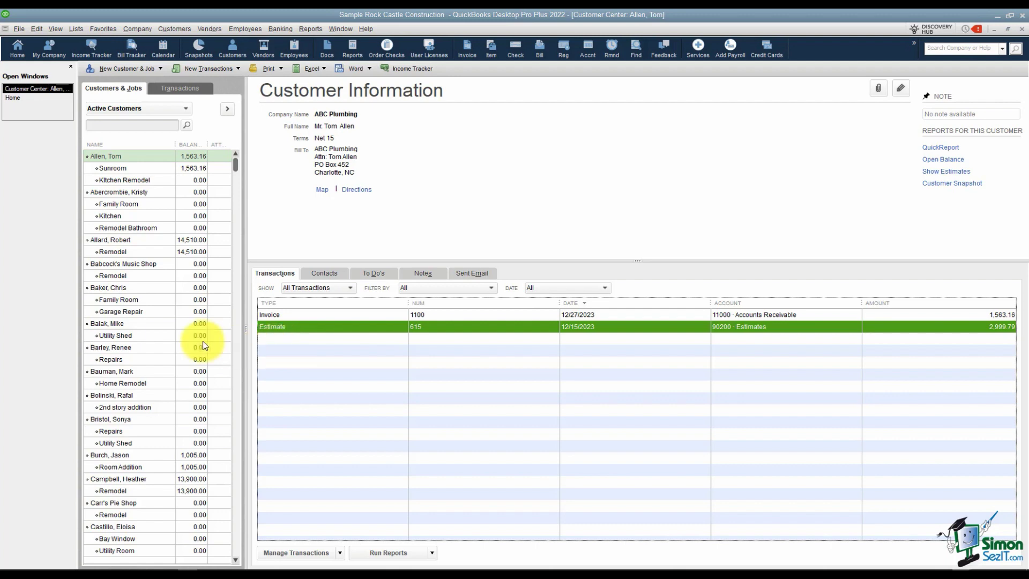
left_click(19, 99)
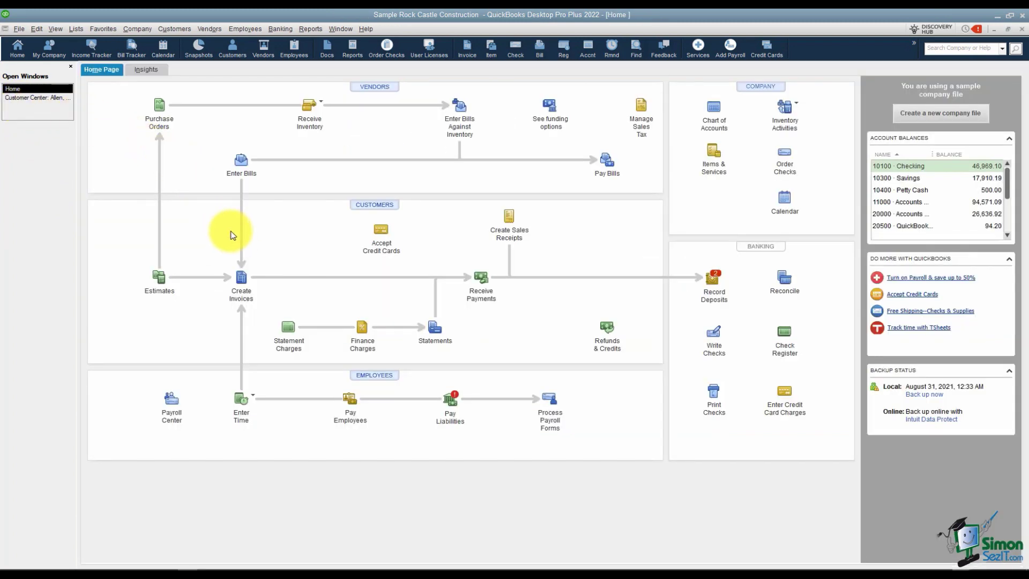
- Create a new invoice for the customer's Sunroom job from the 12/15/2023 estimate, billing the remaining amounts of the estimate
left_click(245, 284)
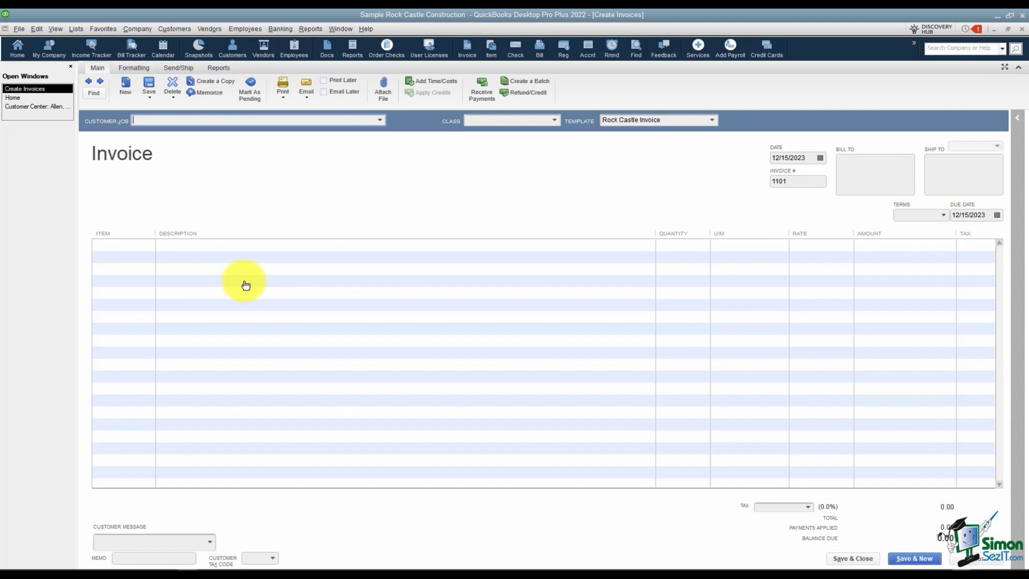
left_click(379, 120)
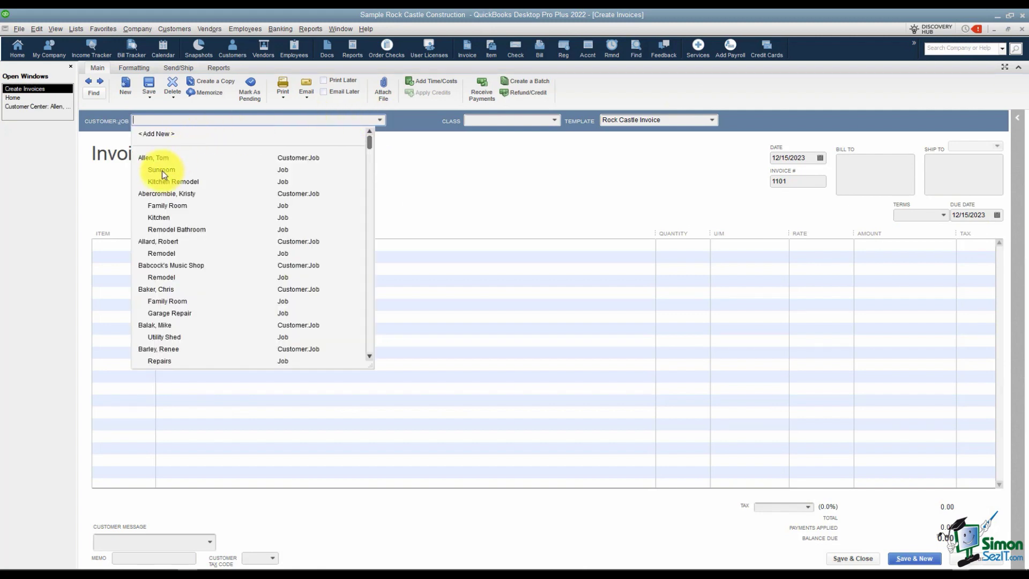
left_click(162, 170)
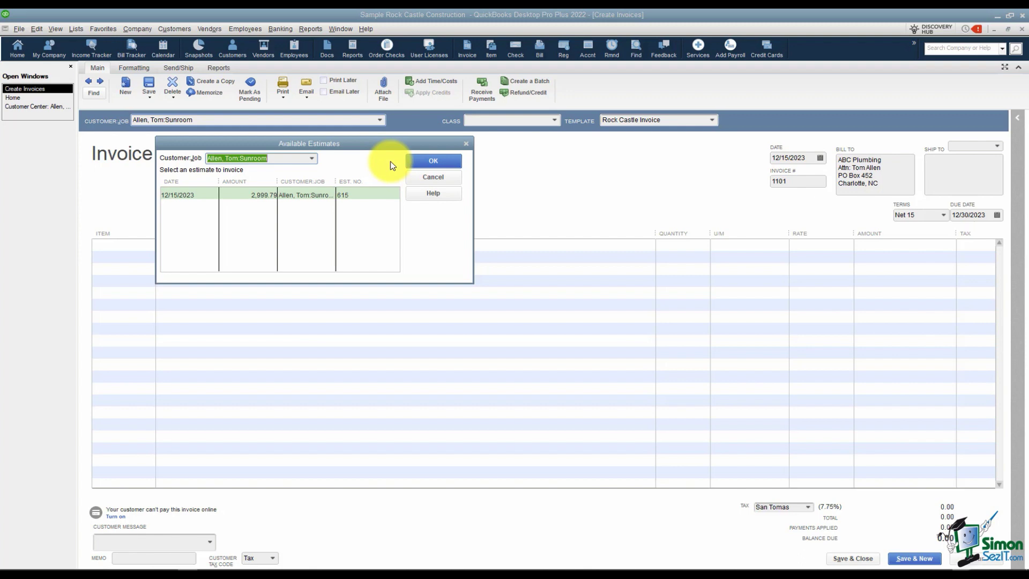
left_click(224, 197)
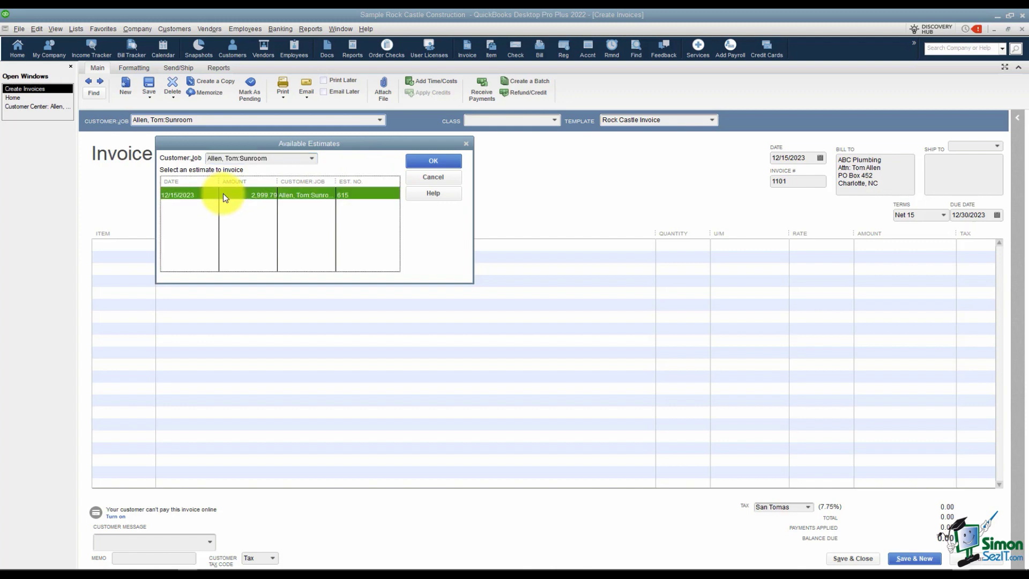
left_click(424, 162)
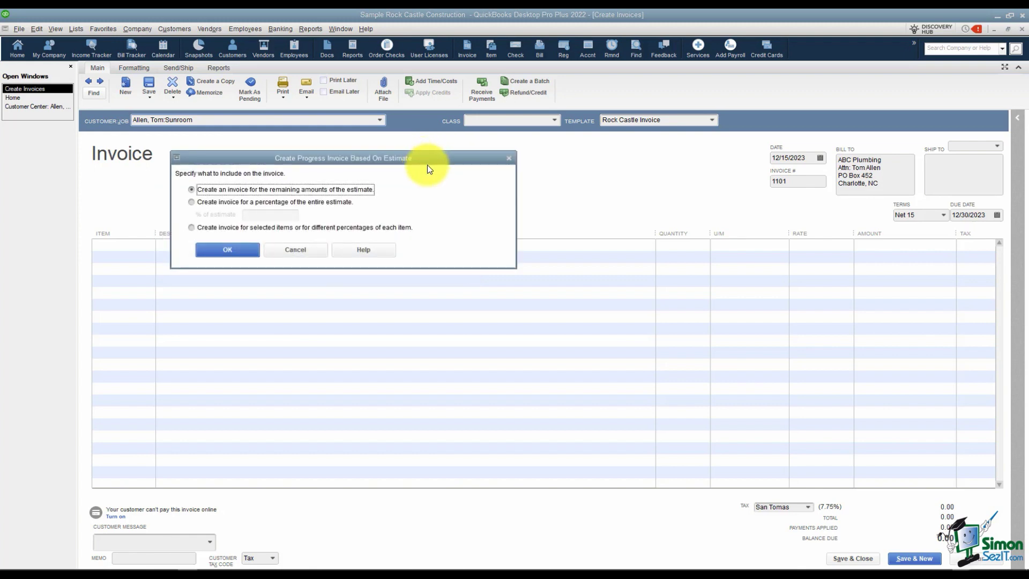
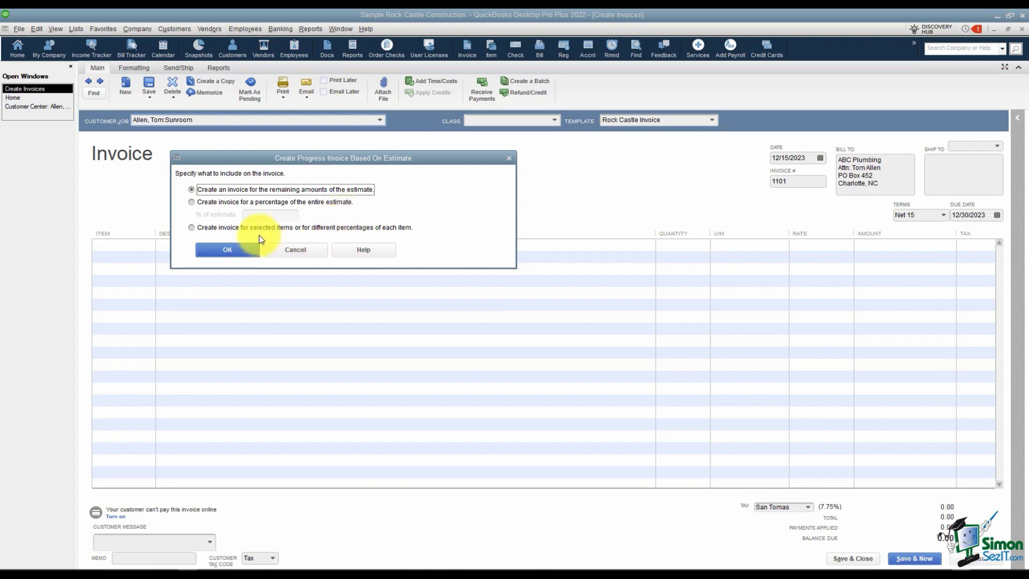
left_click(236, 250)
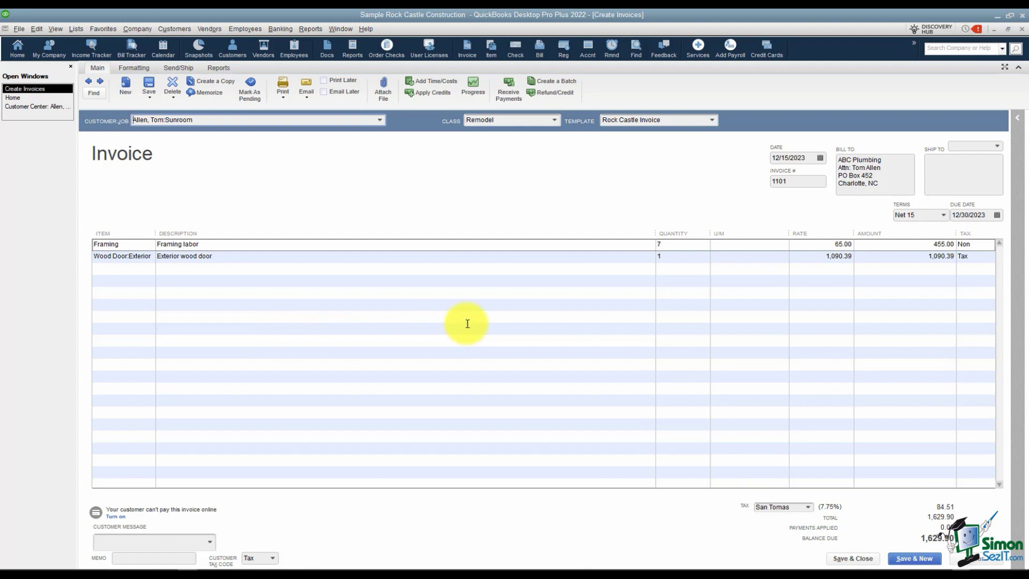
- Set the new invoice's date to 01/09/2024 and go to the first empty item line
left_click(820, 158)
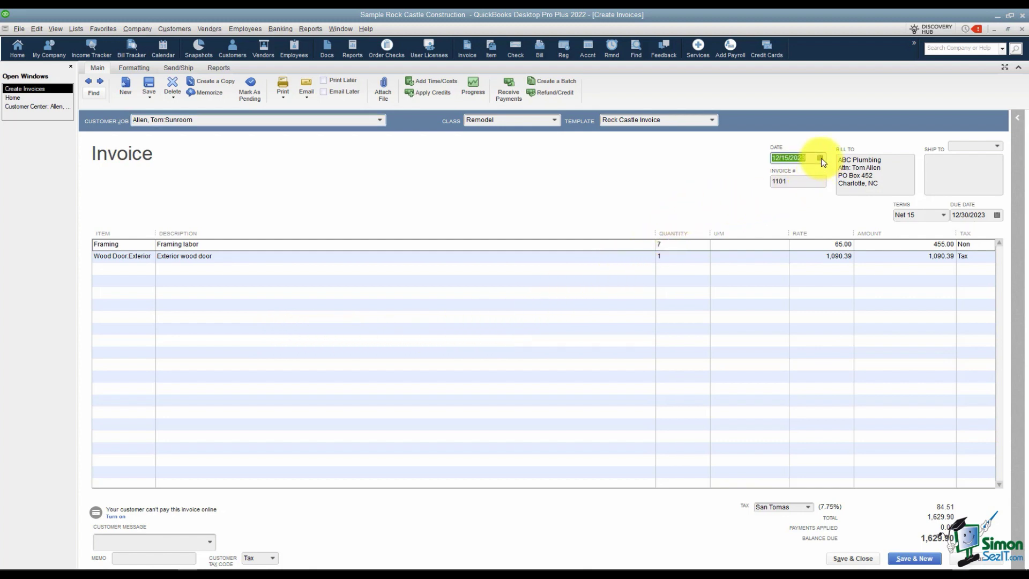
left_click(859, 176)
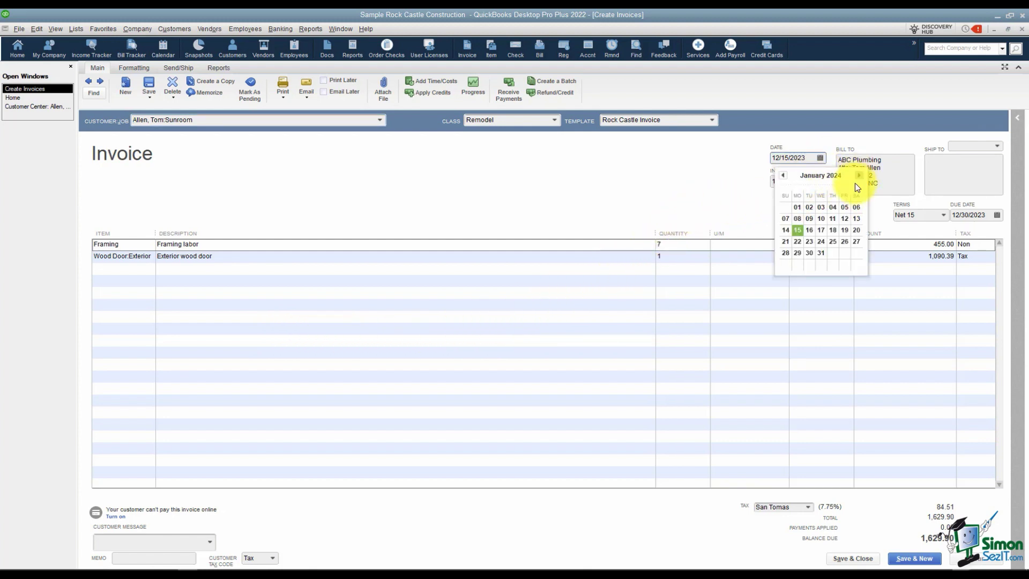
left_click(809, 218)
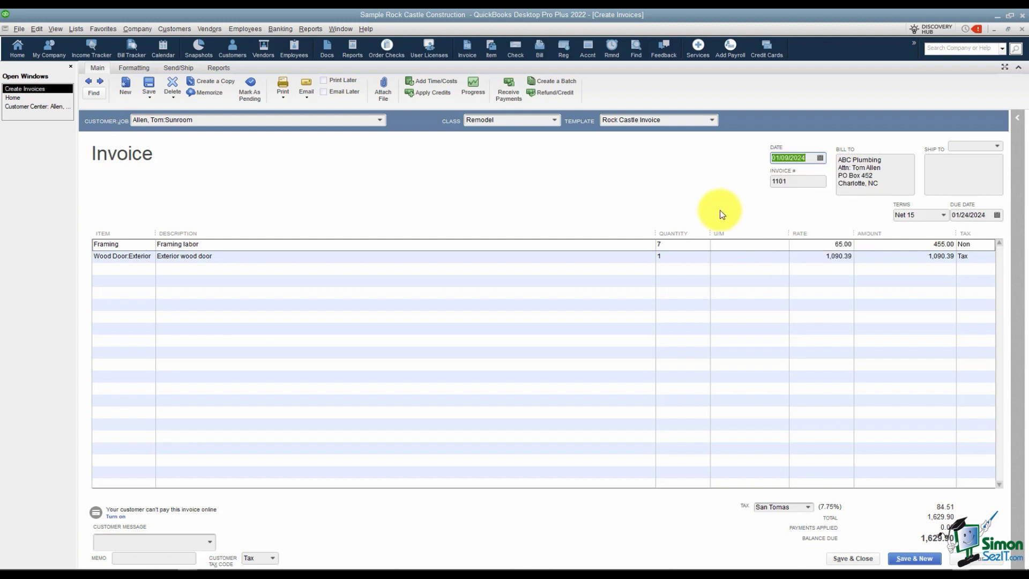
left_click(803, 182)
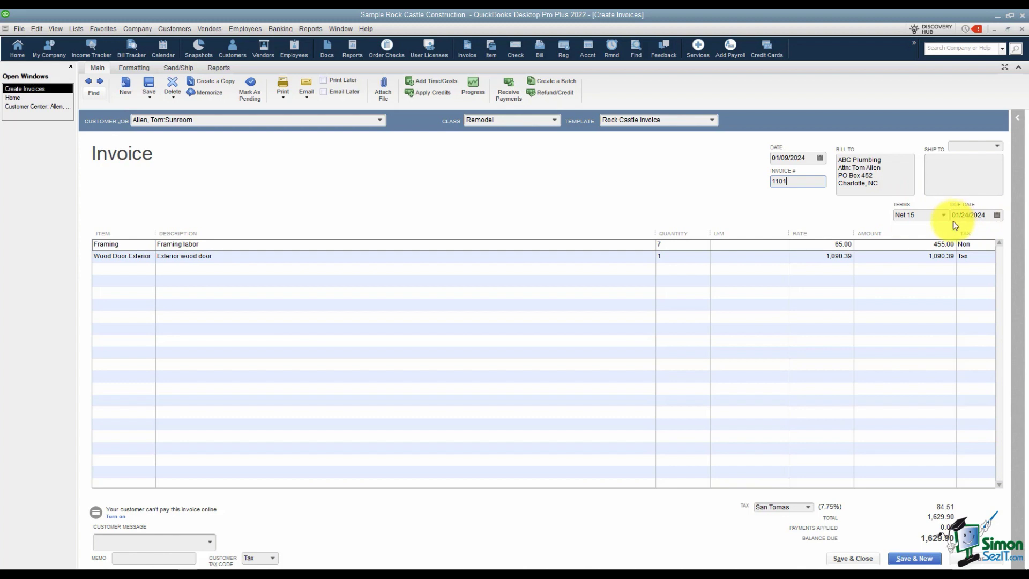
left_click(151, 270)
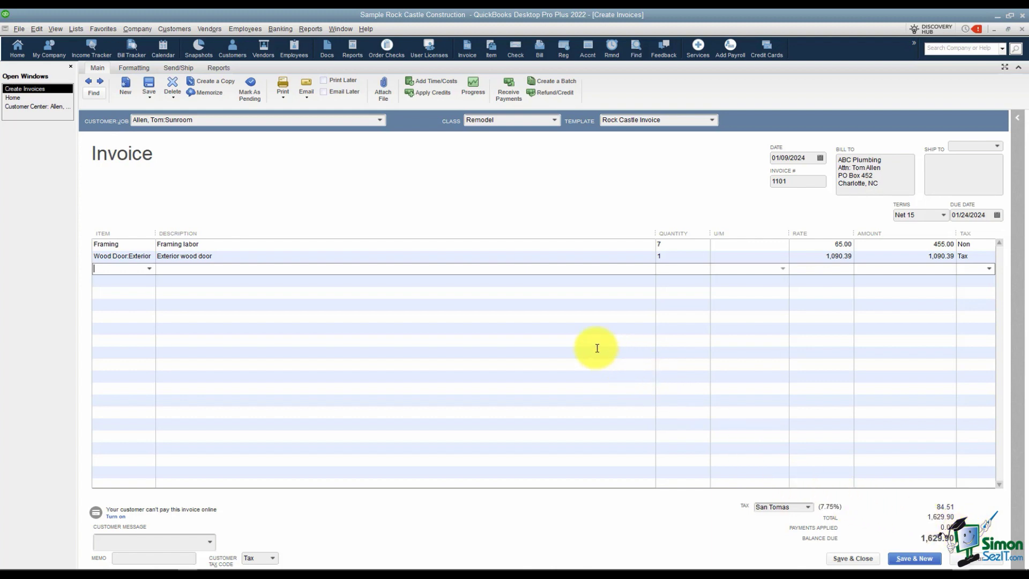
left_click(99, 95)
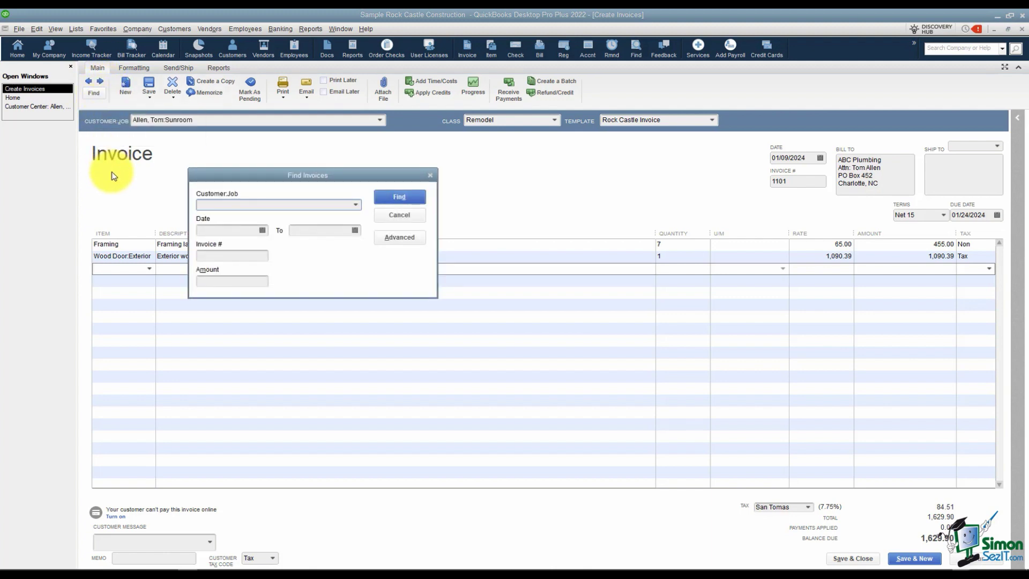
left_click(397, 217)
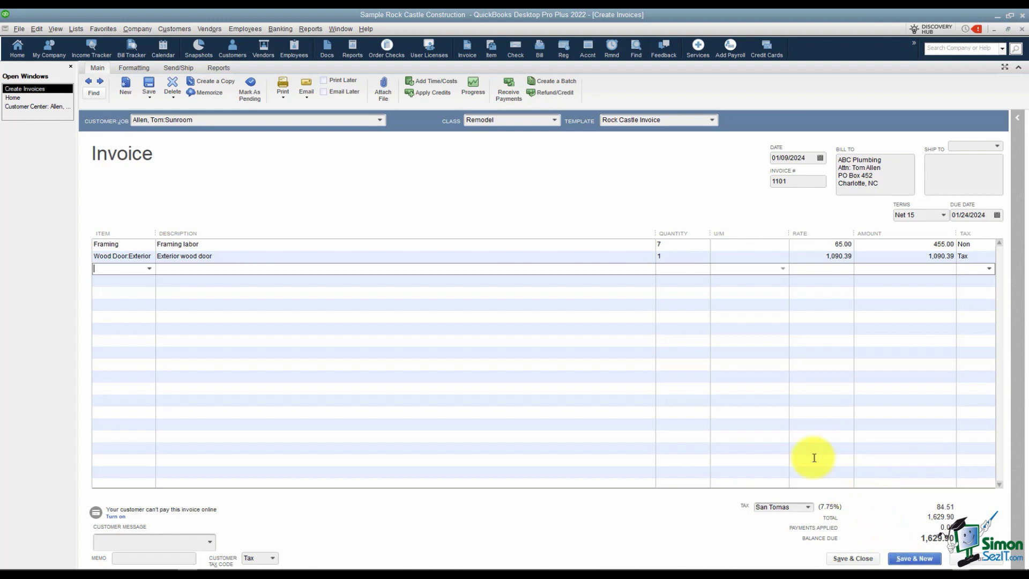
left_click(150, 99)
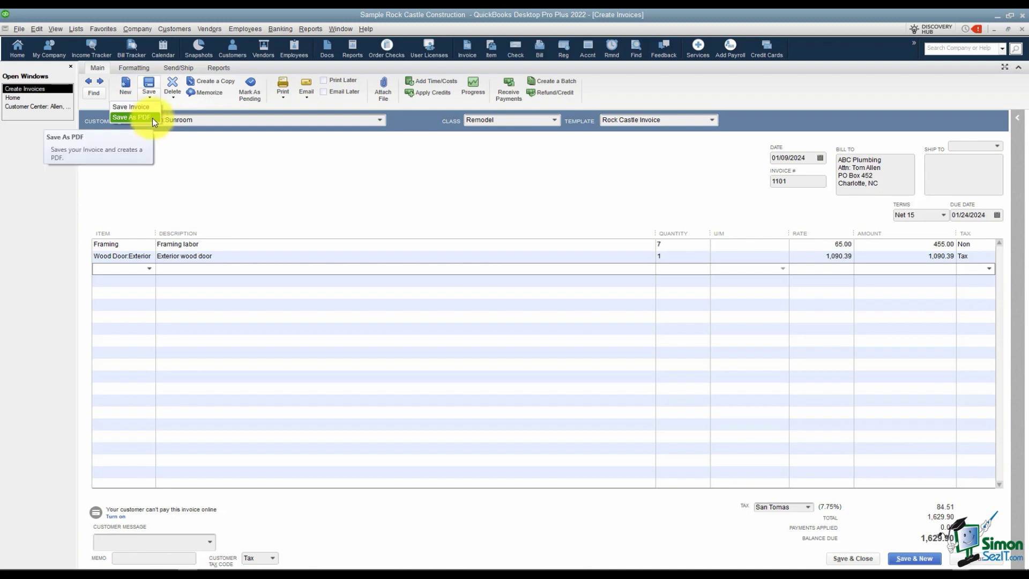
left_click(172, 145)
left_click(176, 99)
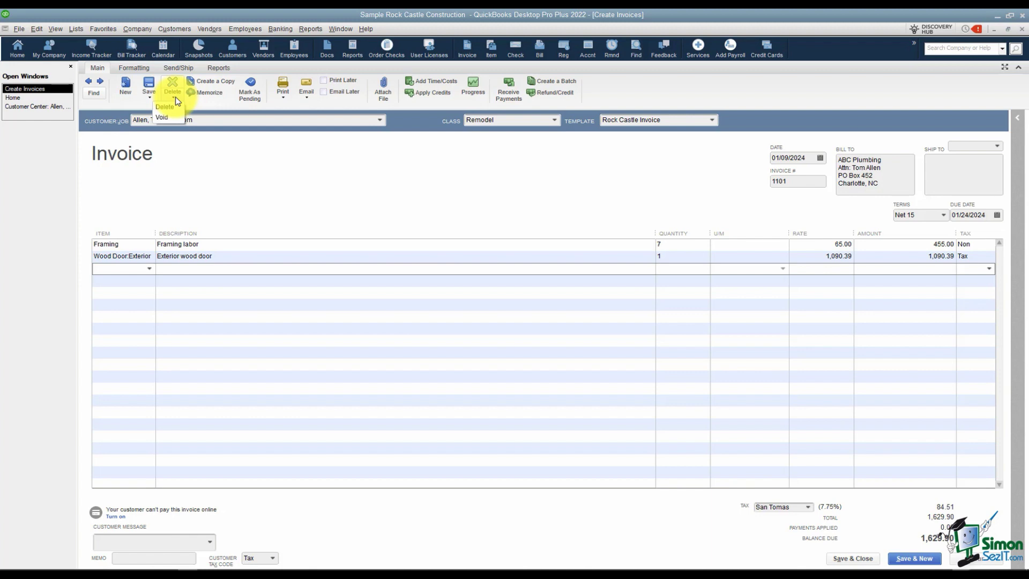
left_click(236, 152)
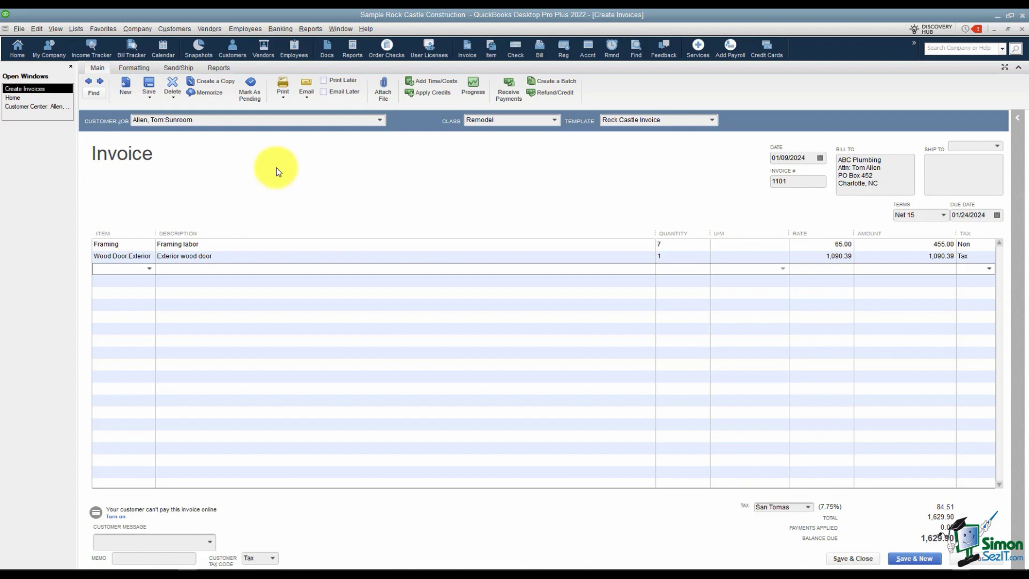
- Preview the invoice's printed layout, enlarge the page to inspect it, and close the preview
left_click(285, 96)
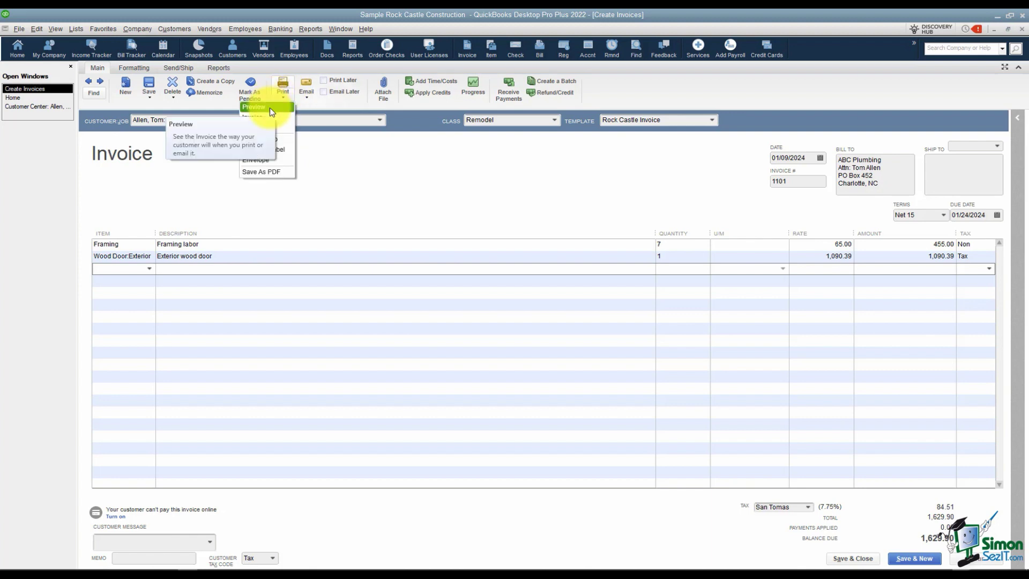
left_click(269, 109)
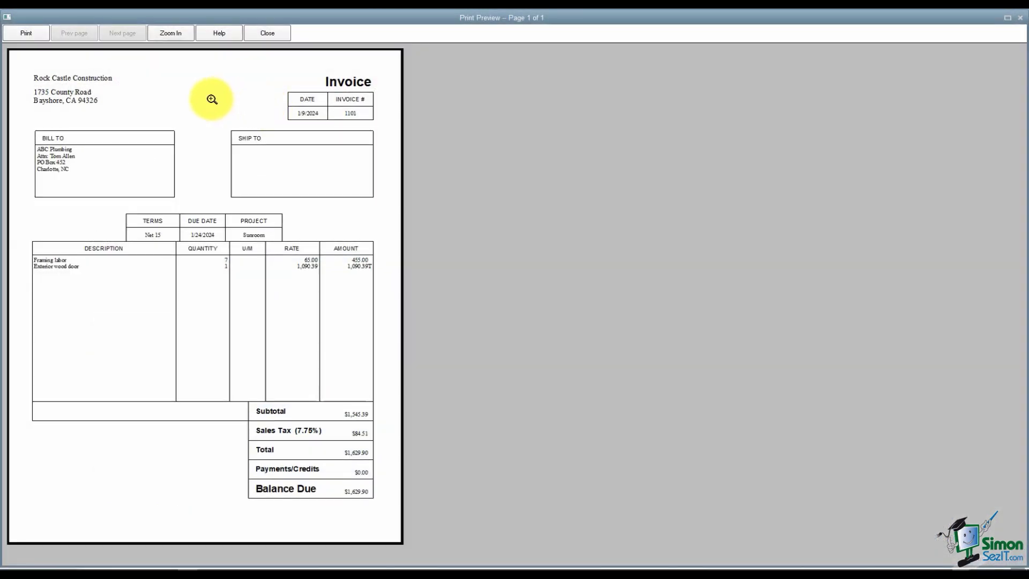
left_click(211, 99)
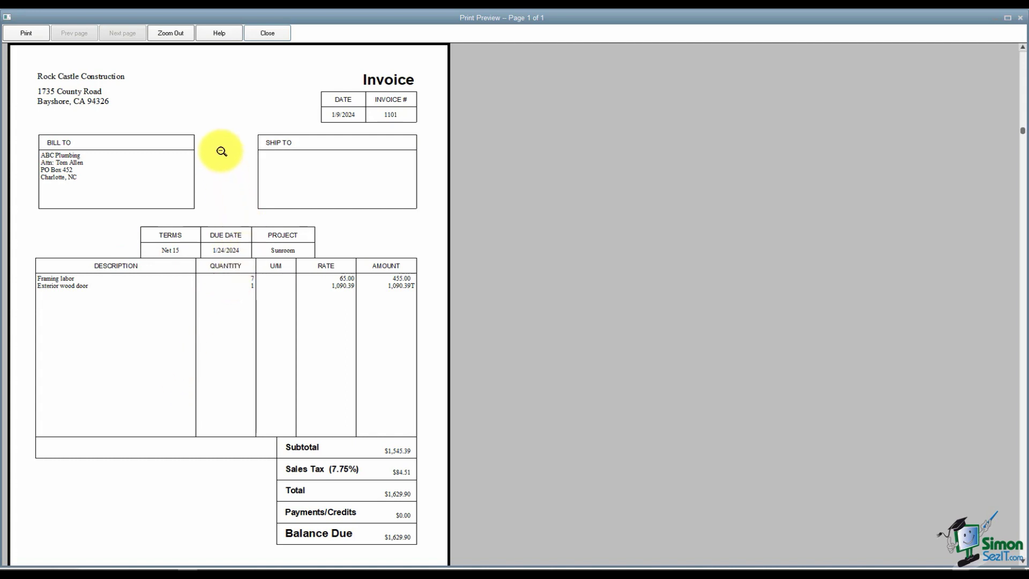
left_click(268, 34)
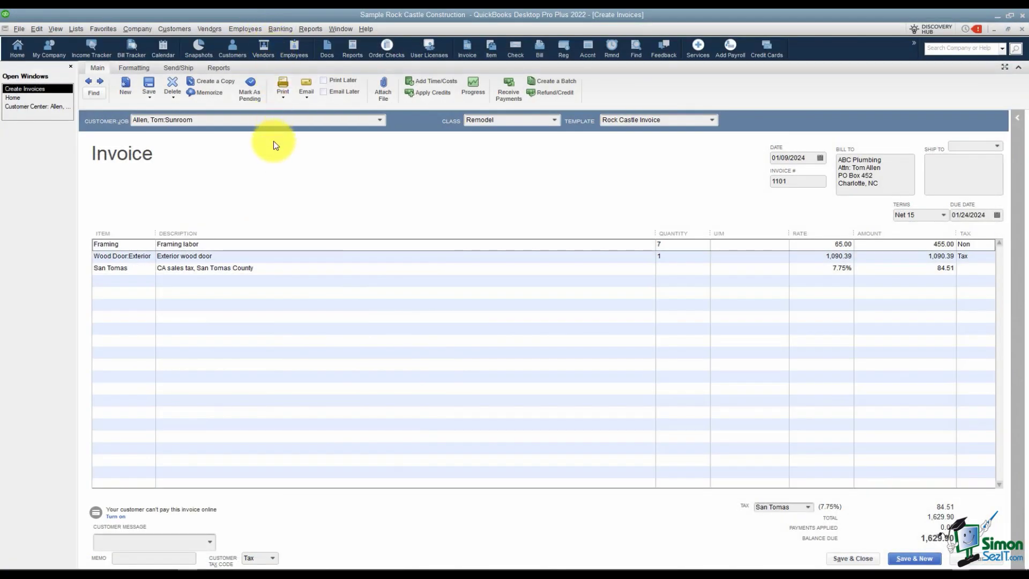
left_click(286, 97)
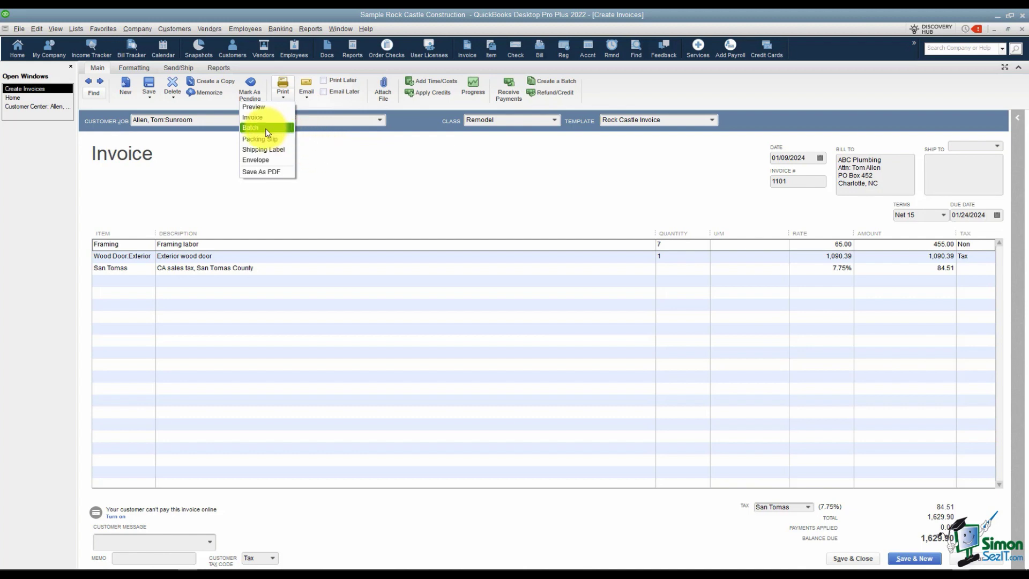
left_click(311, 168)
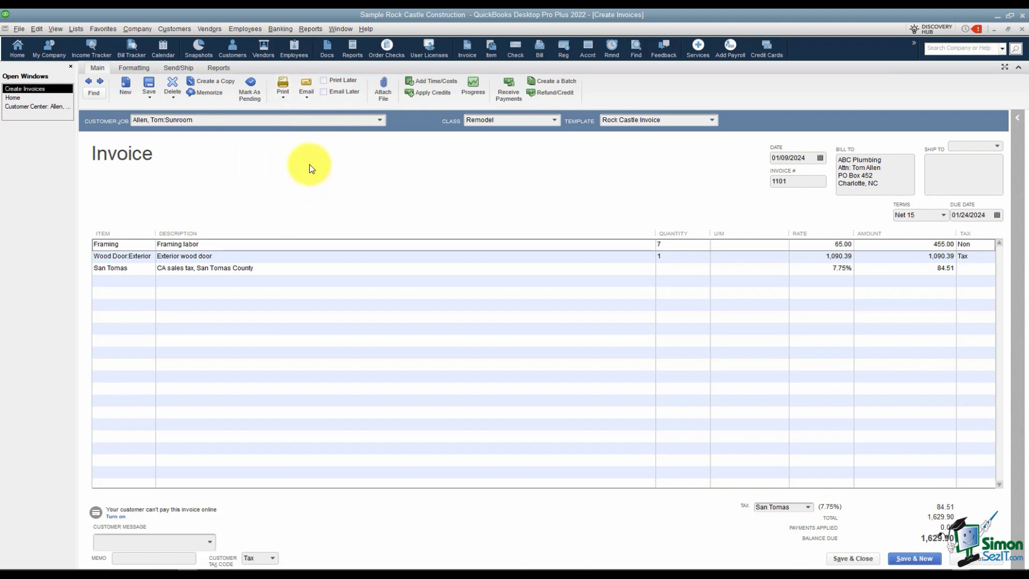
left_click(307, 96)
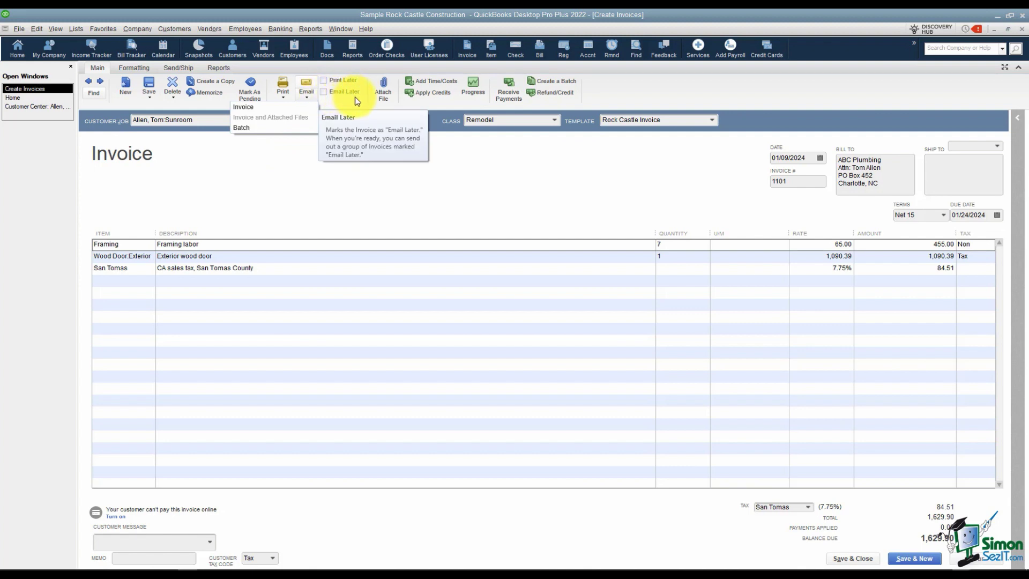
left_click(322, 177)
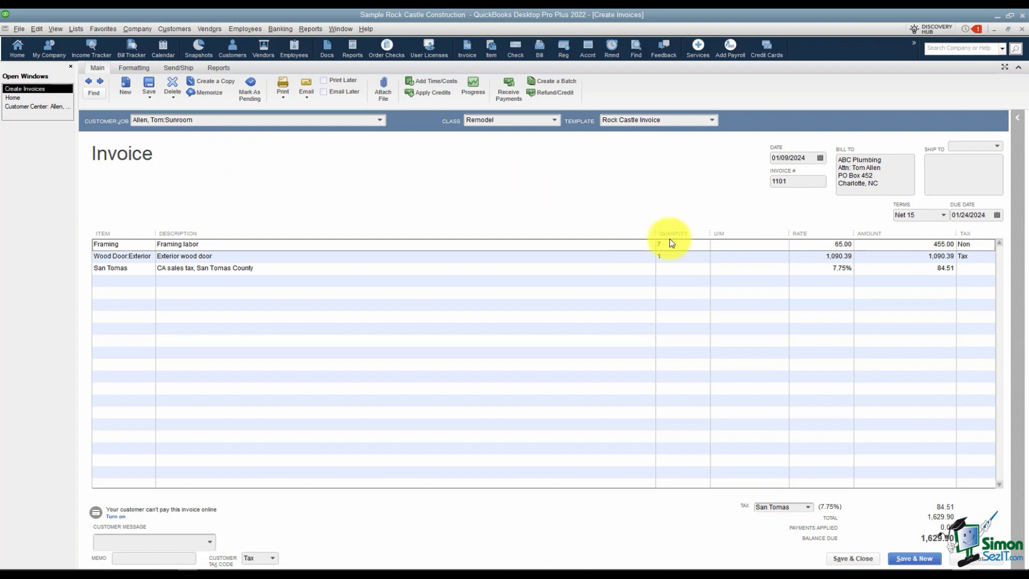
- Save and close the invoice for the remaining estimate amounts
left_click(853, 559)
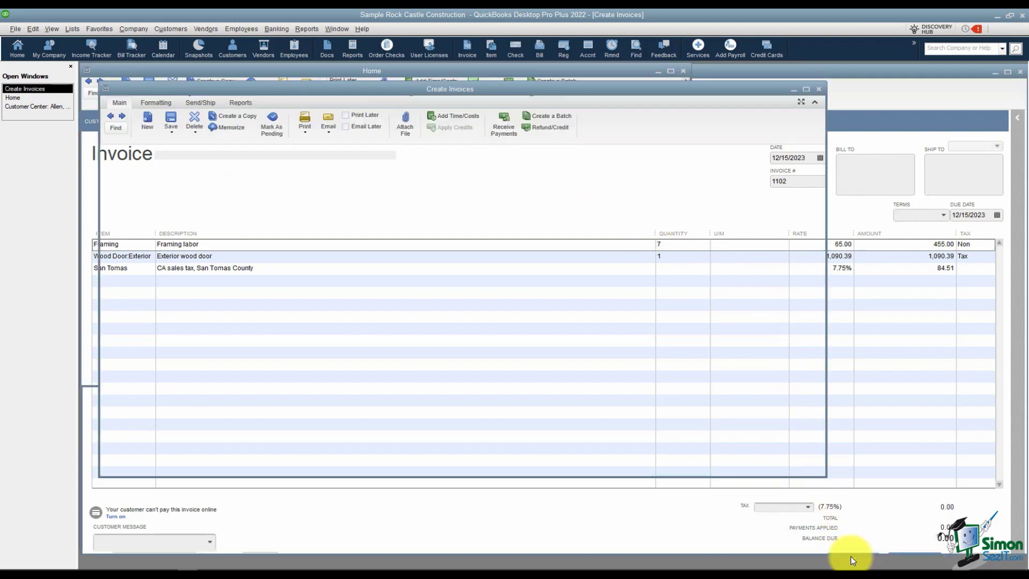